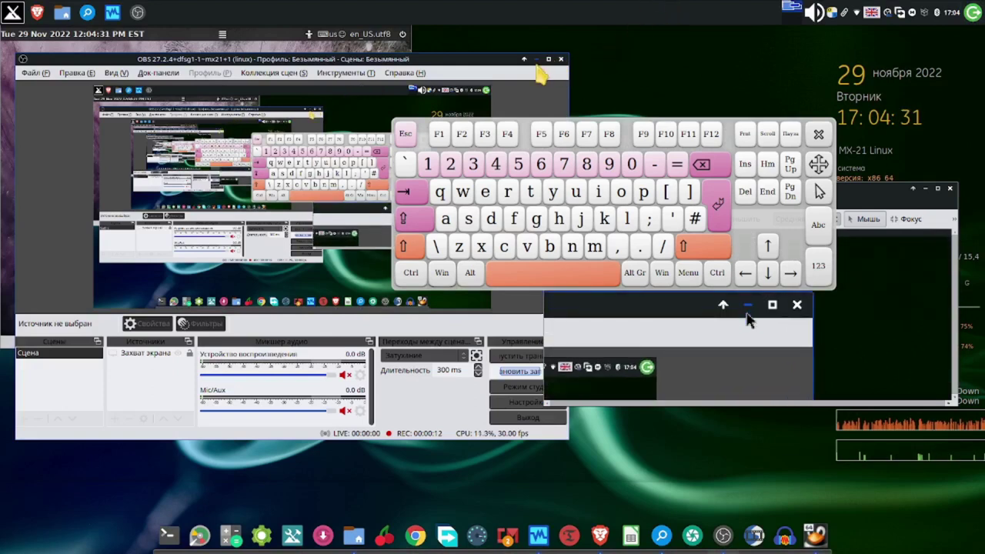
- Minimise the OBS window and view the desktop sessions offered on the virtual machine's login screen, with the on-screen keyboard moved clear of the magnifier
left_click(536, 60)
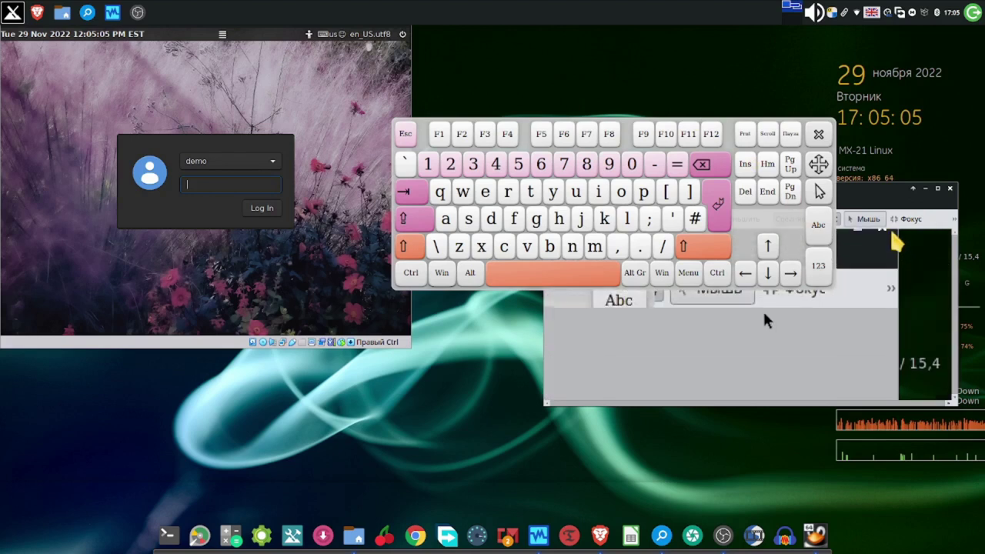
left_click_drag(829, 159, 895, 70)
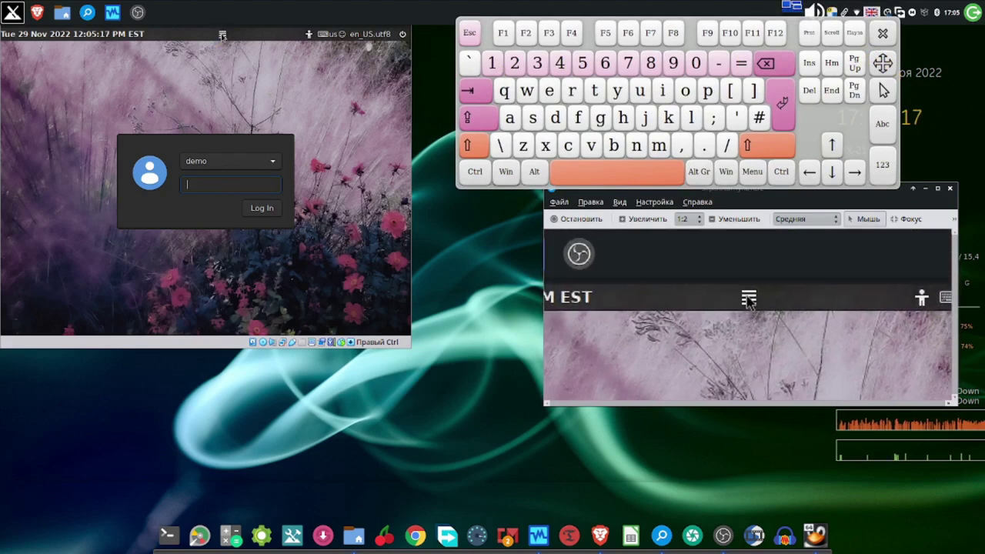
left_click(222, 35)
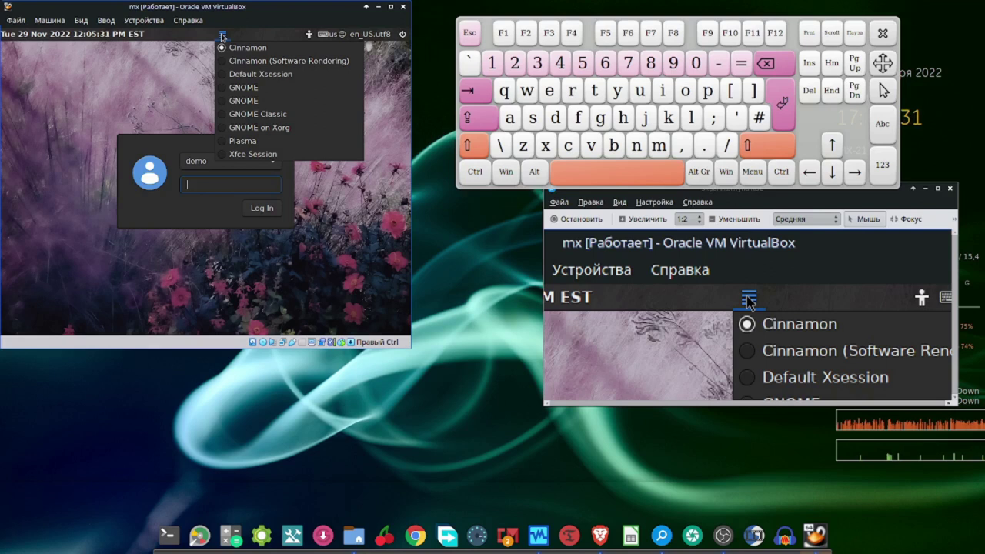
left_click(221, 36)
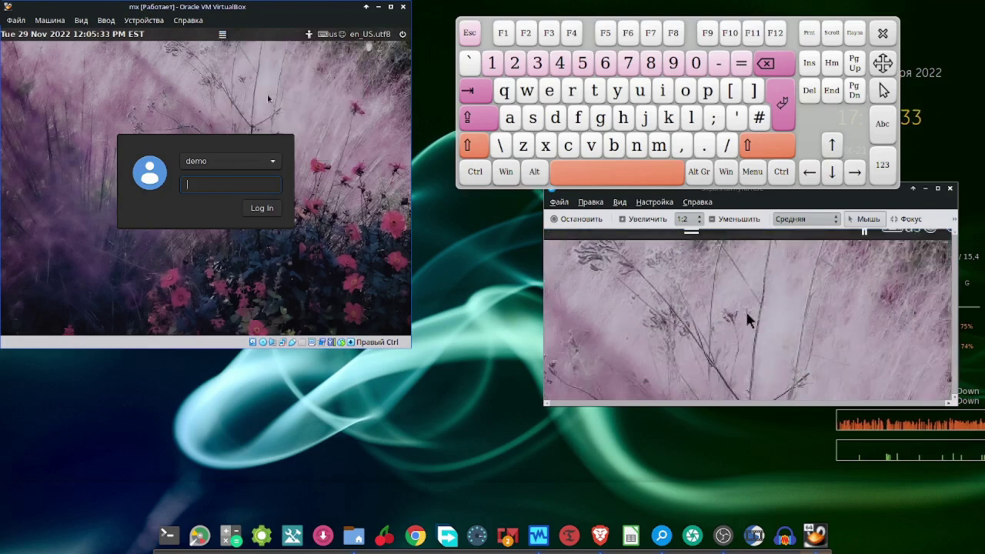
- Try to log in to the demo account of the virtual machine by entering an account password with the on-screen keyboard
left_click(628, 68)
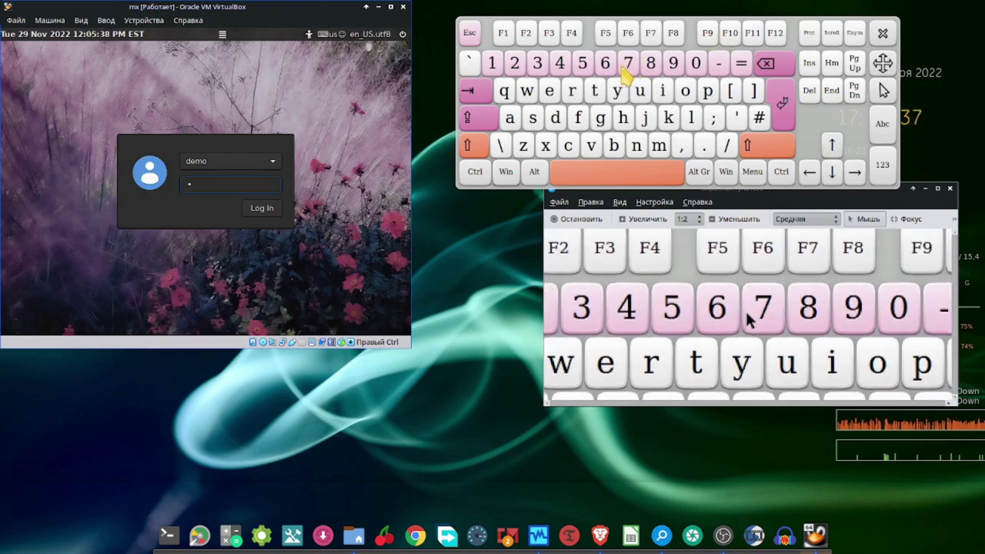
left_click(538, 65)
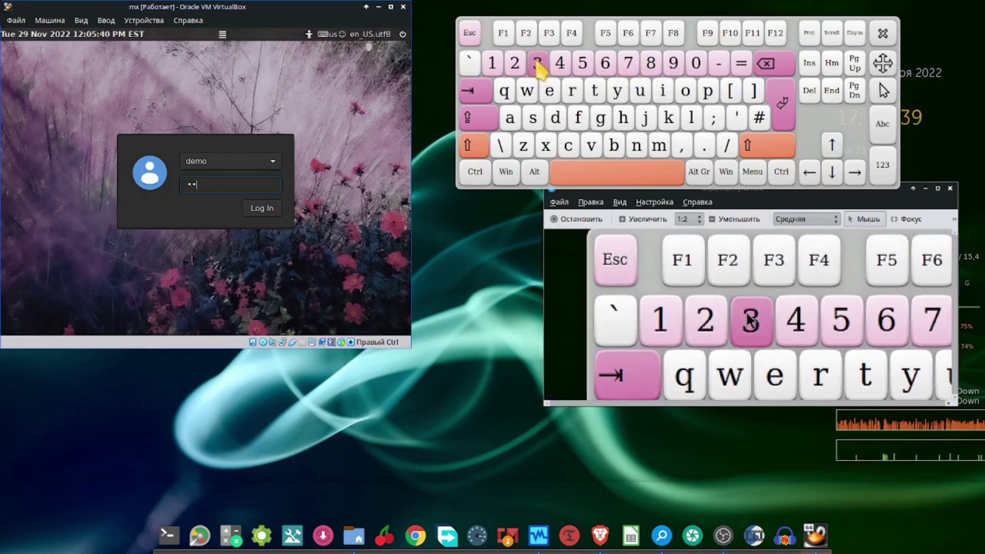
left_click(514, 64)
left_click(514, 65)
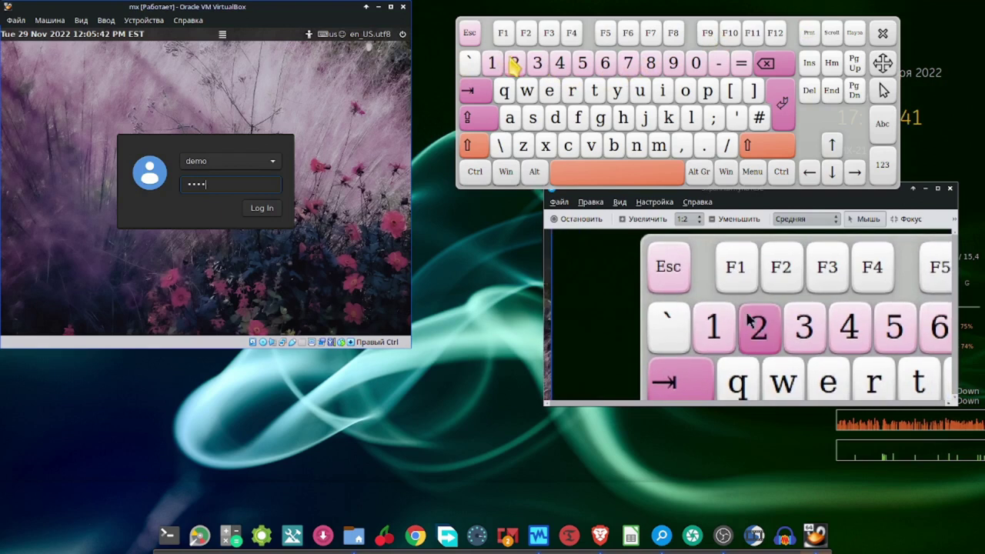
left_click(261, 208)
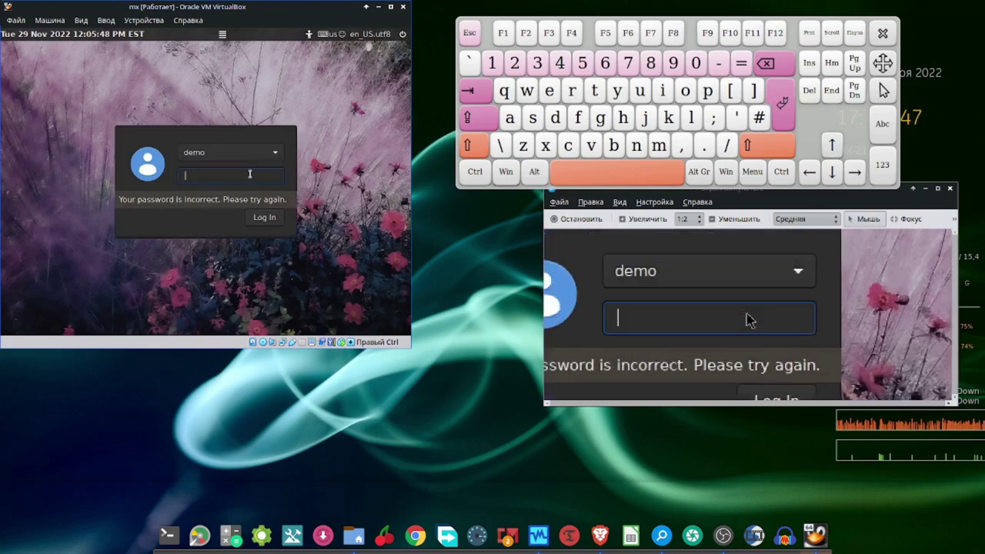
- Log in to the demo account of the virtual machine by entering the account password with the on-screen keyboard
left_click(563, 126)
left_click(549, 91)
left_click(660, 146)
left_click(685, 92)
left_click(787, 104)
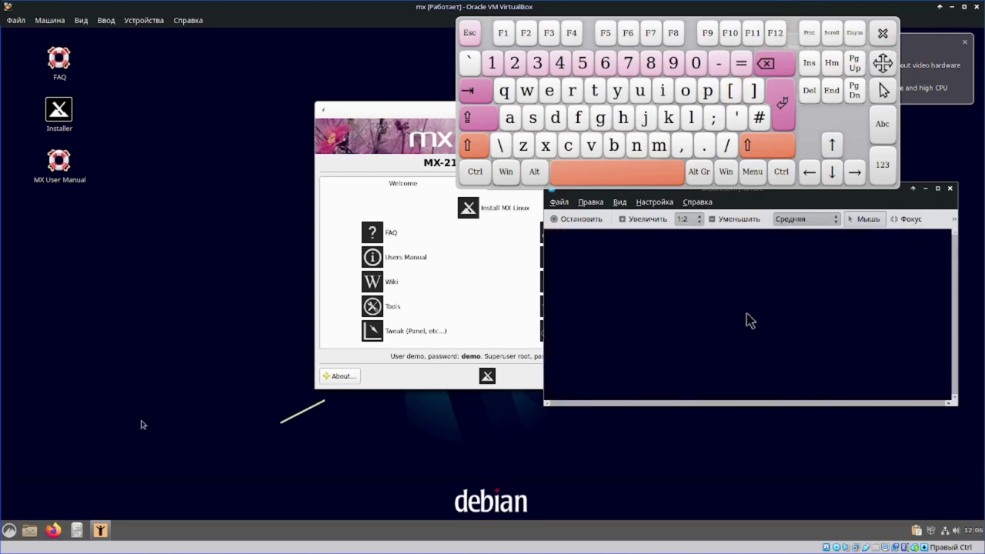
- Try to open System Settings from the Cinnamon panel, and check the window options of the MX Welcome taskbar entry
right_click(151, 537)
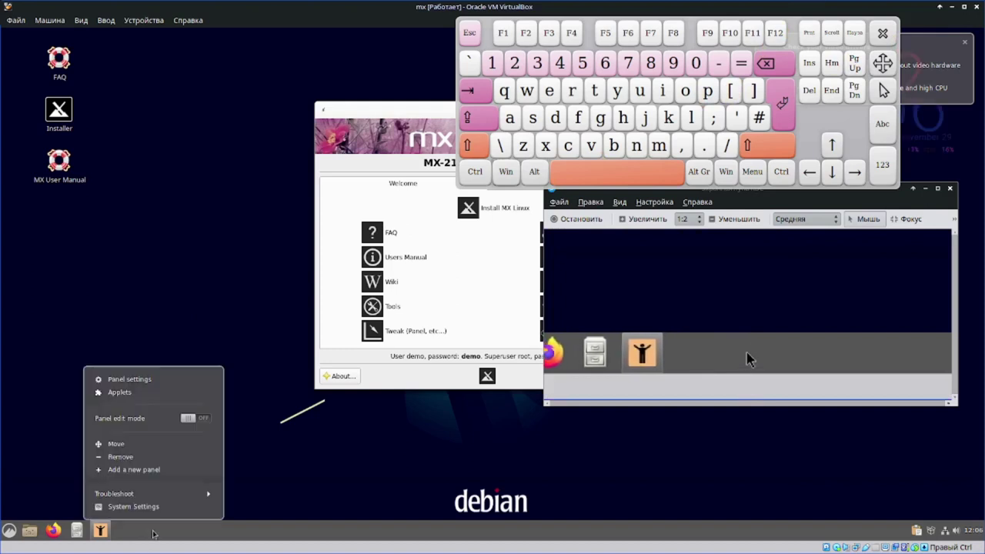
left_click(152, 509)
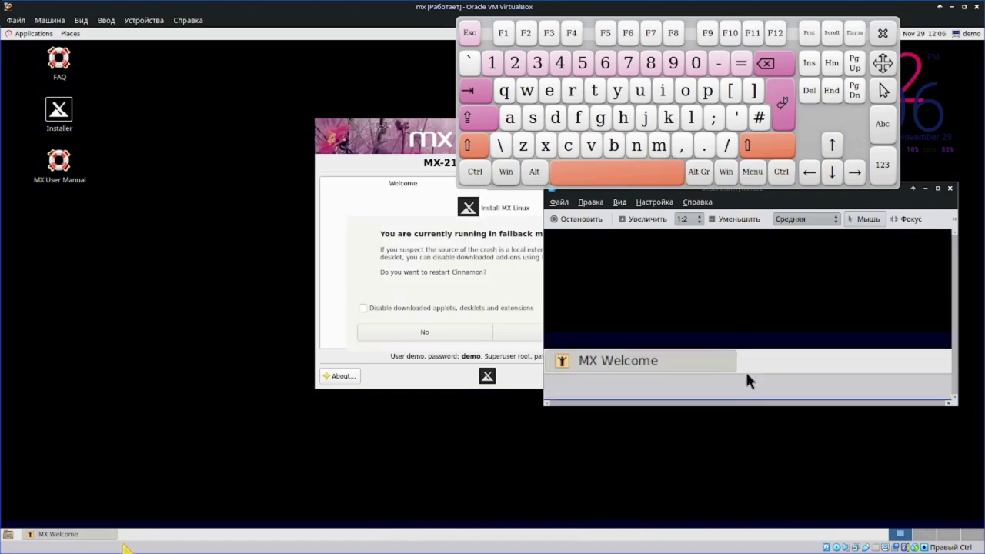
right_click(102, 538)
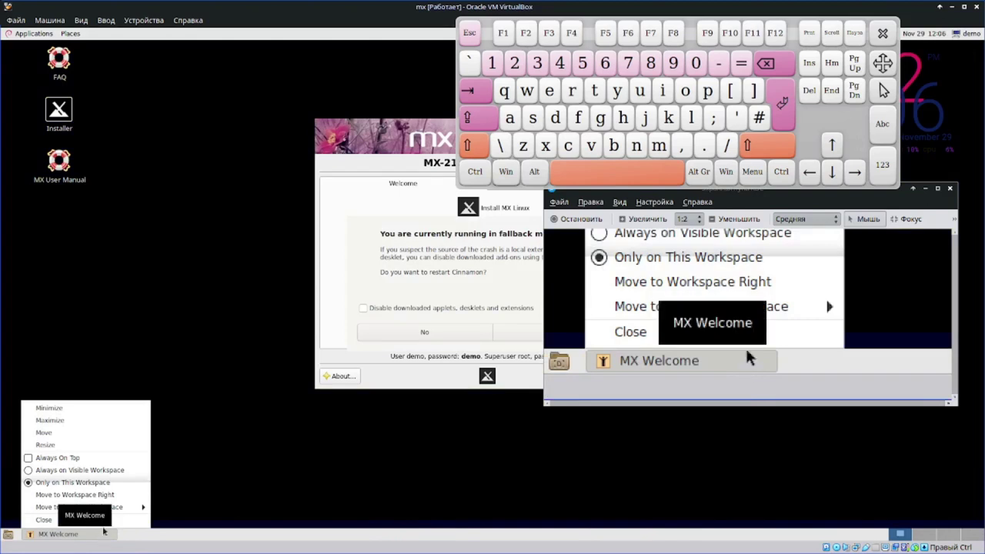
left_click(200, 265)
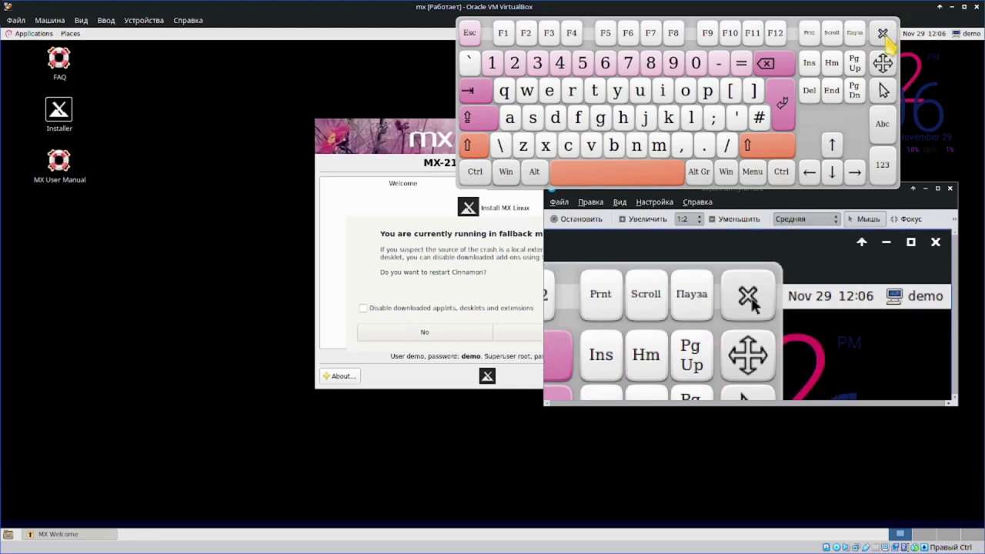
- Close the on-screen keyboard and the screen magnifier, and power off the mx virtual machine
left_click(889, 40)
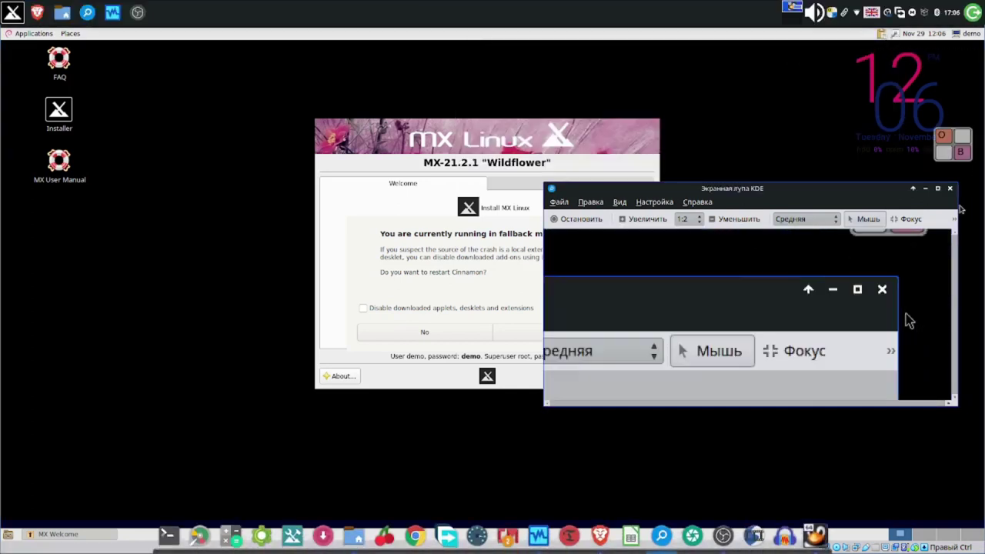
left_click(951, 189)
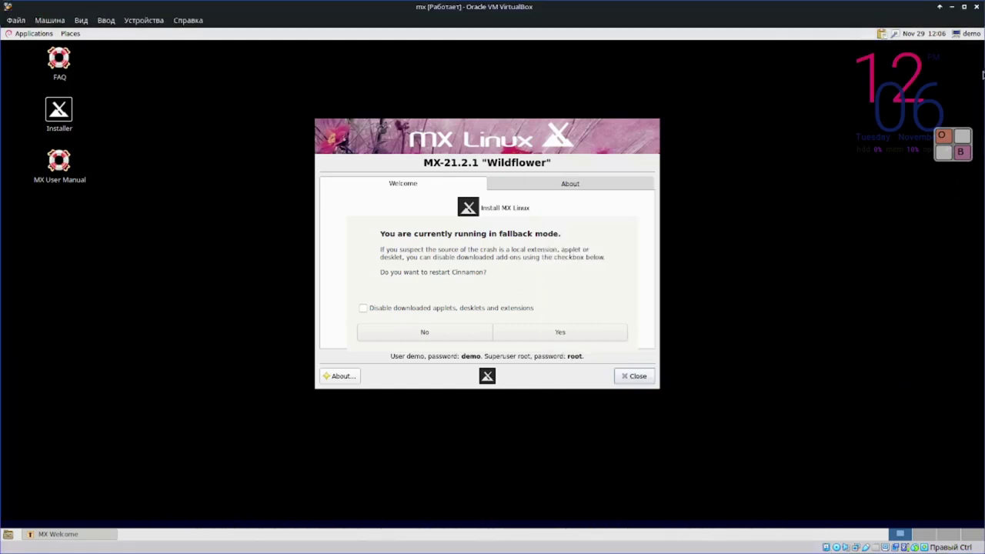
left_click(976, 6)
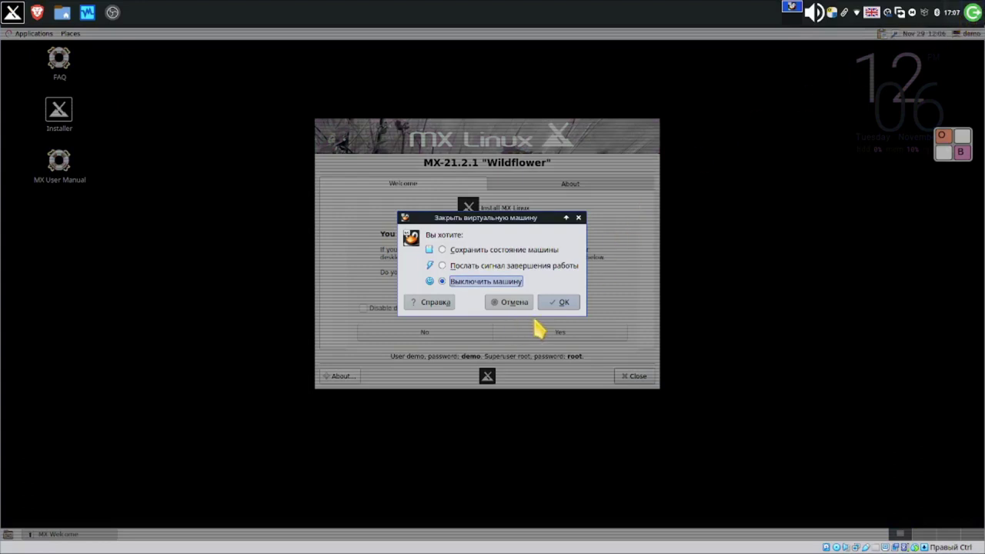
left_click(563, 303)
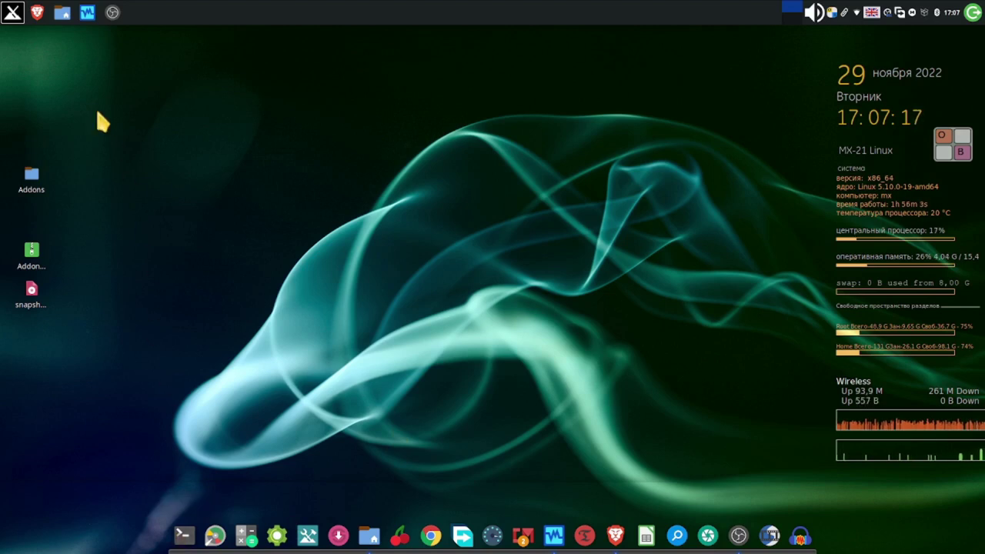
- Search the host's application menu for "pl" using the on-screen keyboard to show the Plank entry, and close the menu
left_click(12, 15)
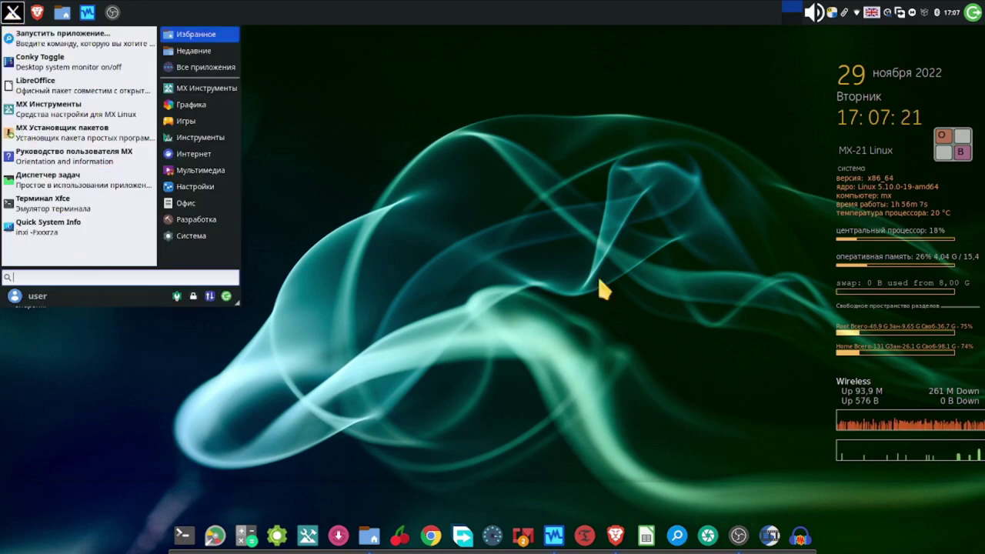
left_click(959, 147)
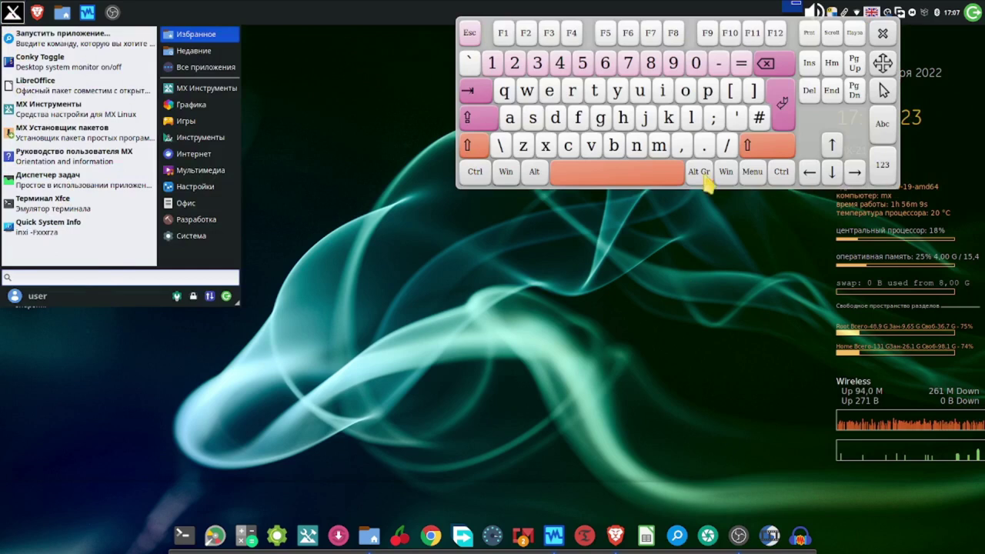
left_click(707, 90)
left_click(692, 118)
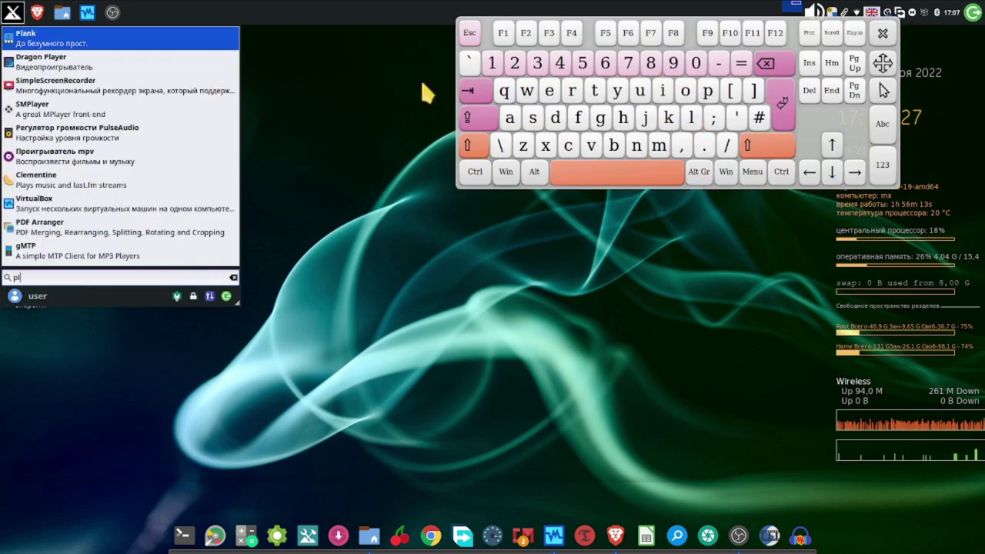
left_click(425, 317)
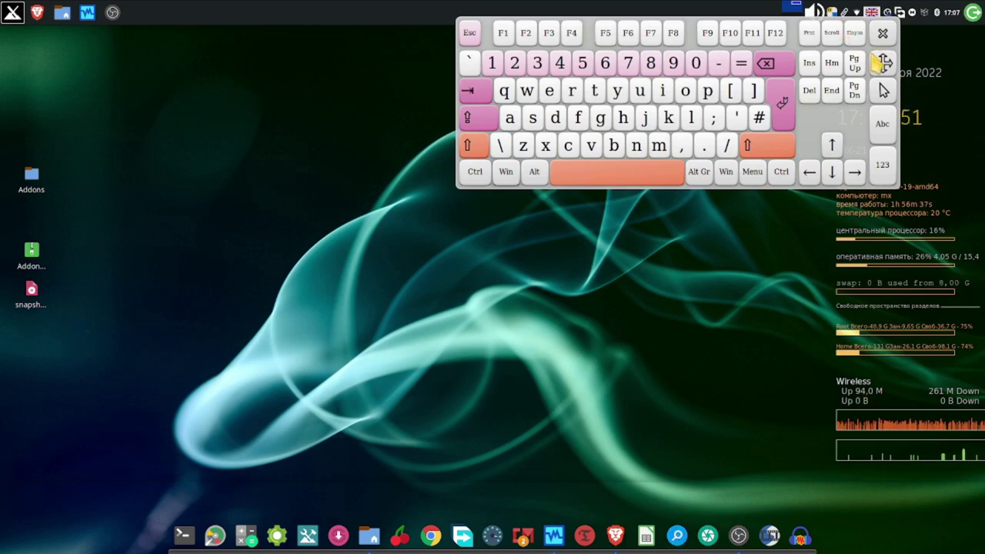
- Move the on-screen keyboard nearer the middle of the desktop and search the application menu for "km" to show KMag
left_click_drag(882, 63, 803, 158)
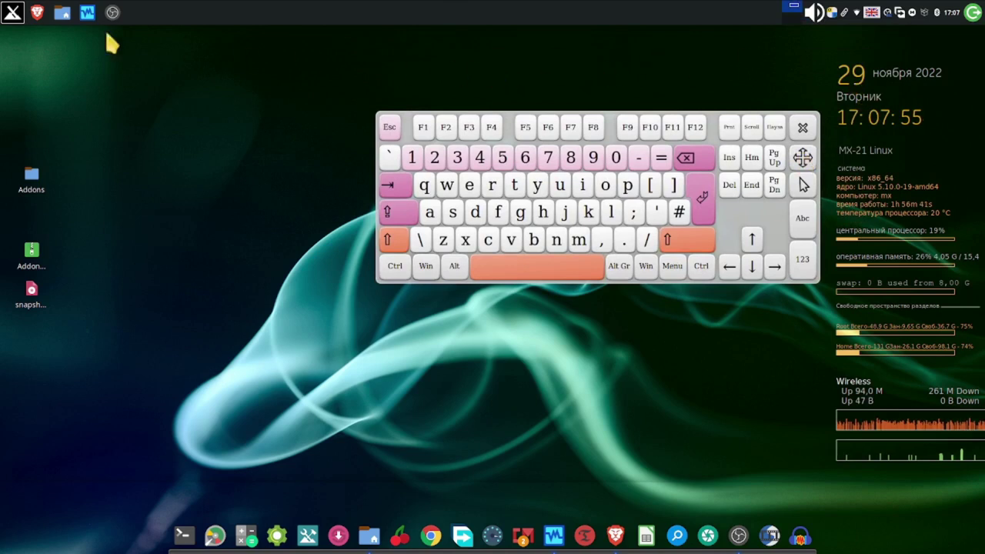
left_click(11, 14)
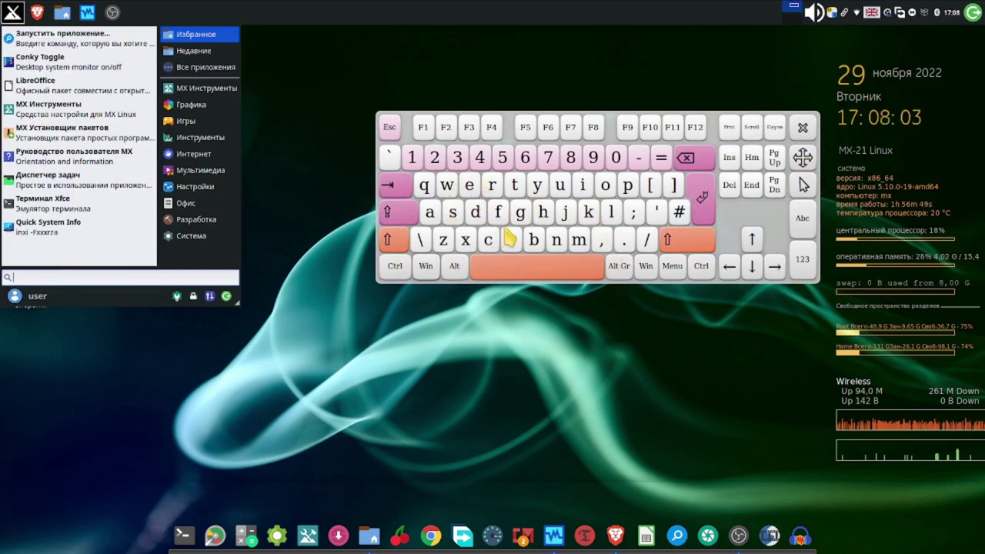
left_click(588, 213)
left_click(581, 243)
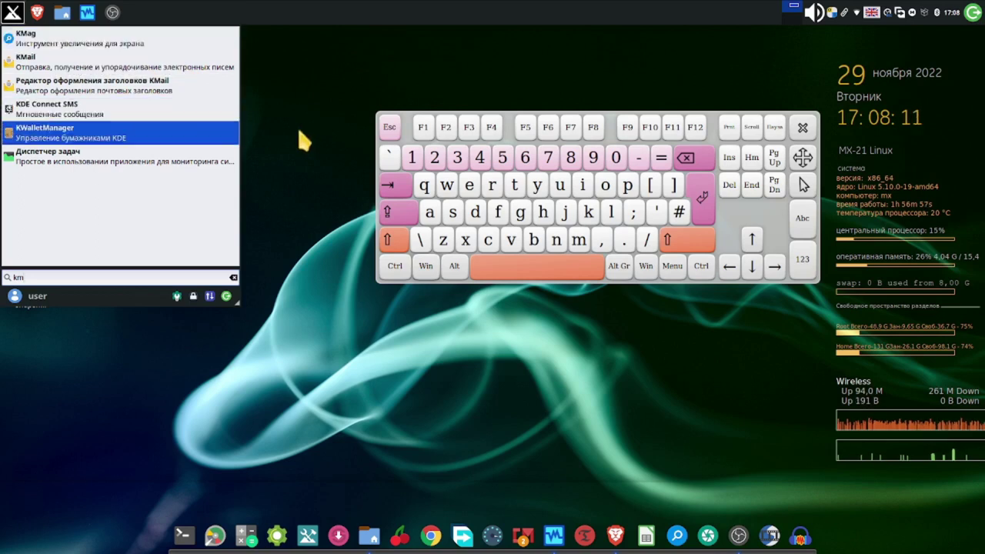
- Replace the application menu search with "onb" to show Onboard, and close the menu and the on-screen keyboard
left_click(233, 278)
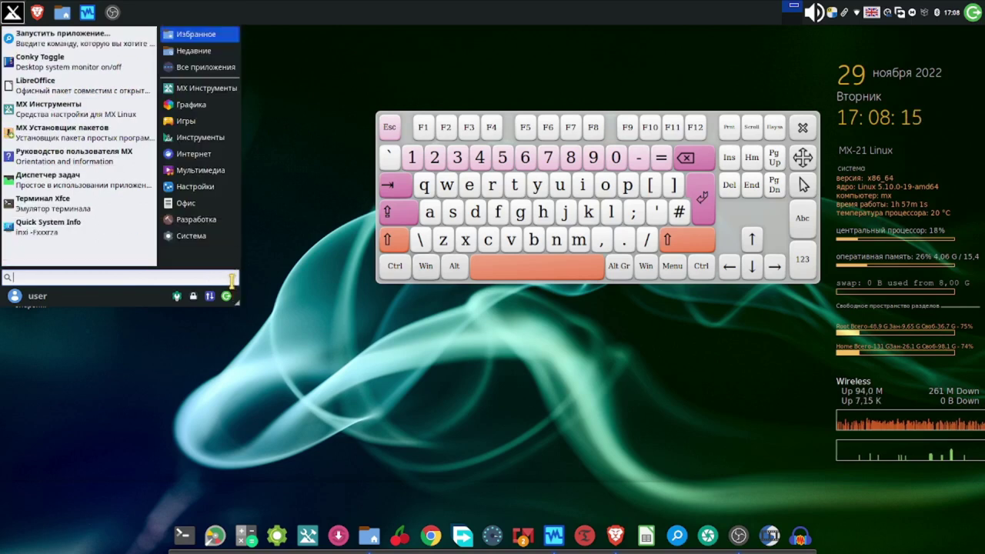
left_click(606, 187)
left_click(554, 241)
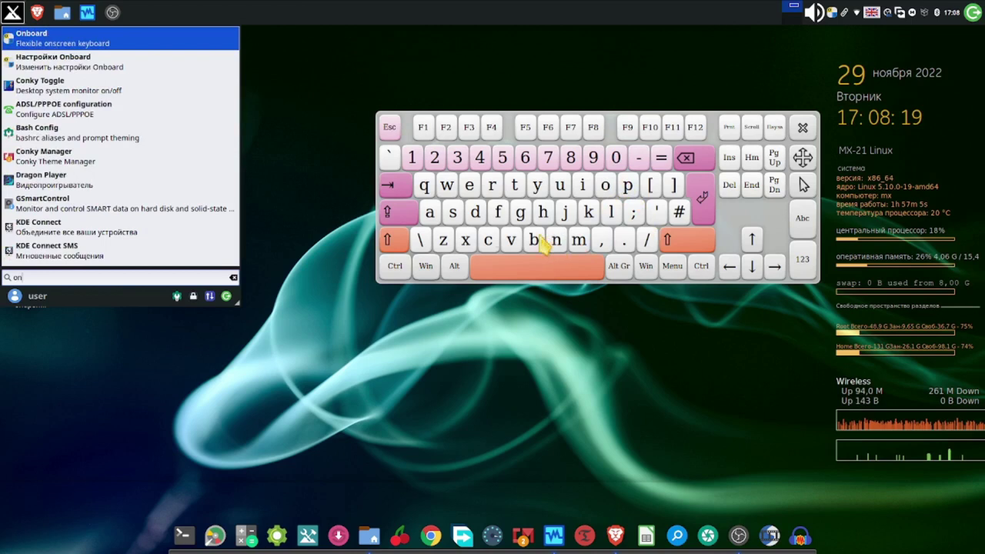
left_click(533, 240)
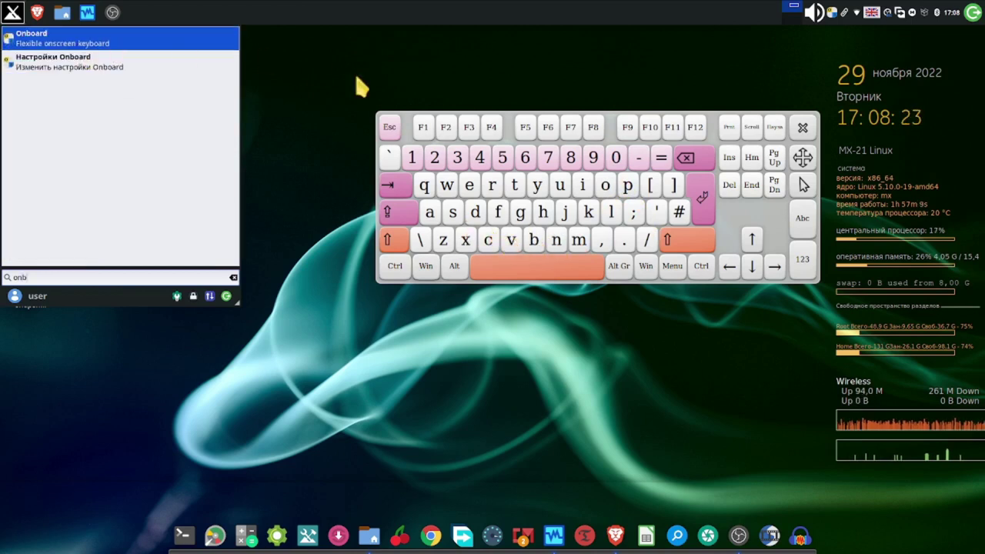
left_click(391, 127)
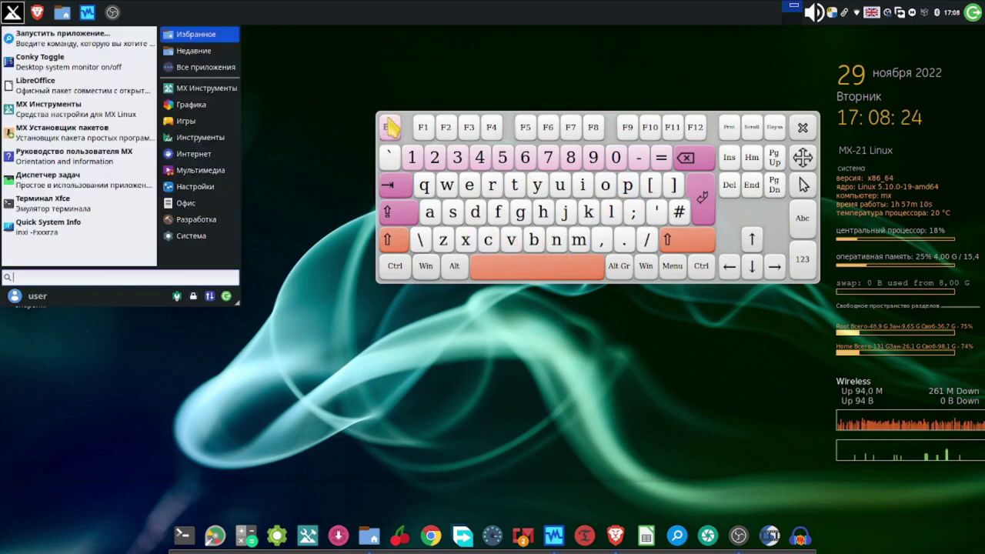
left_click(398, 440)
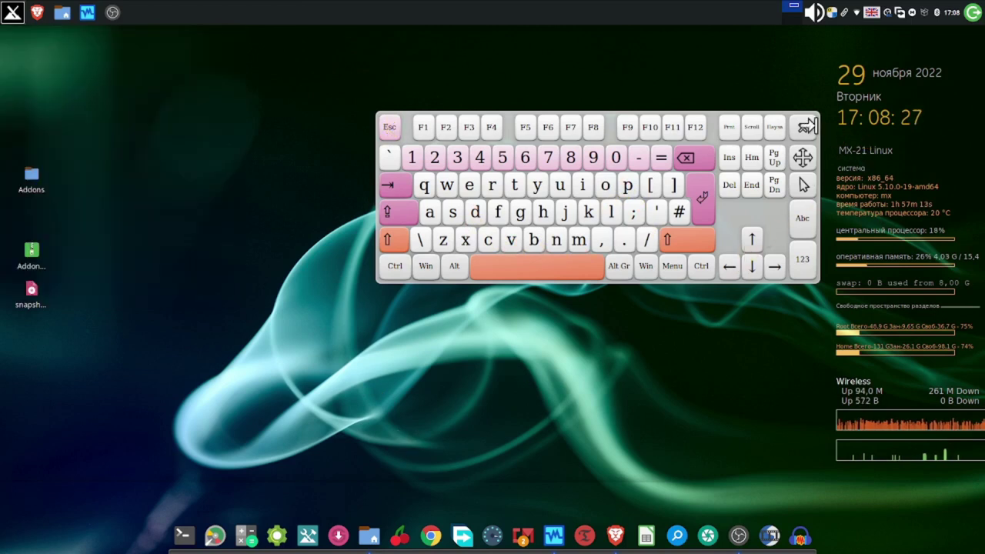
left_click(803, 128)
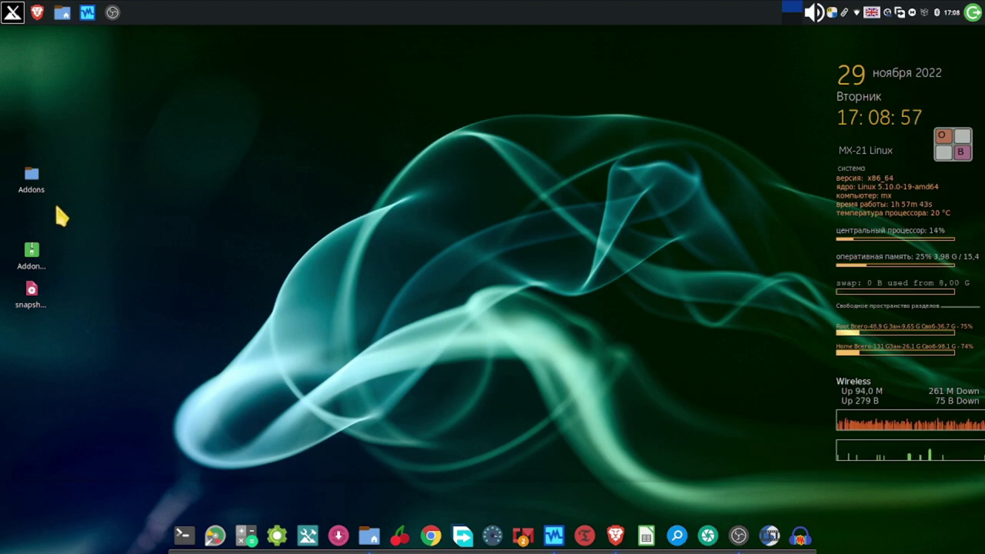
- Open the Addons folder on the desktop and copy the mx-21.conkyrc file to the clipboard
double_click(32, 187)
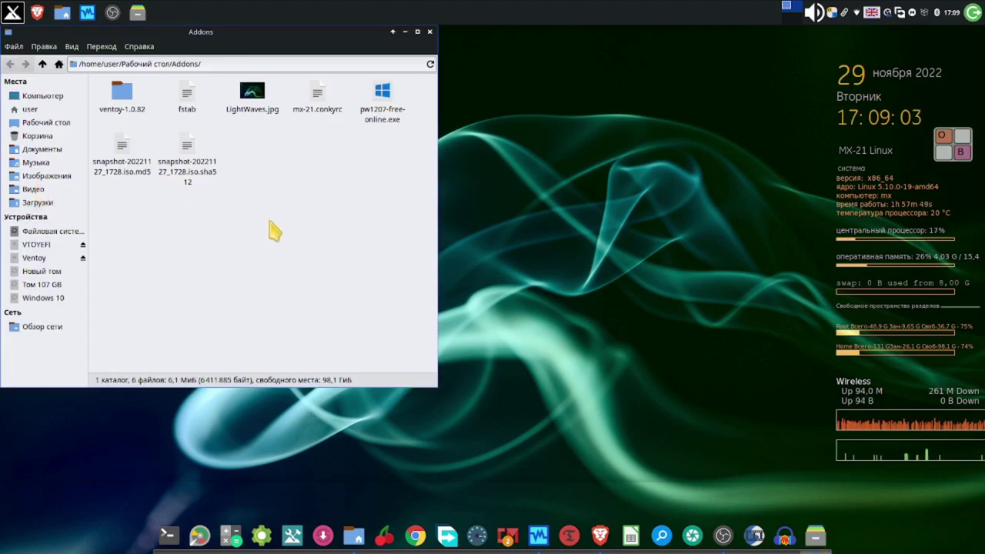
left_click(255, 100)
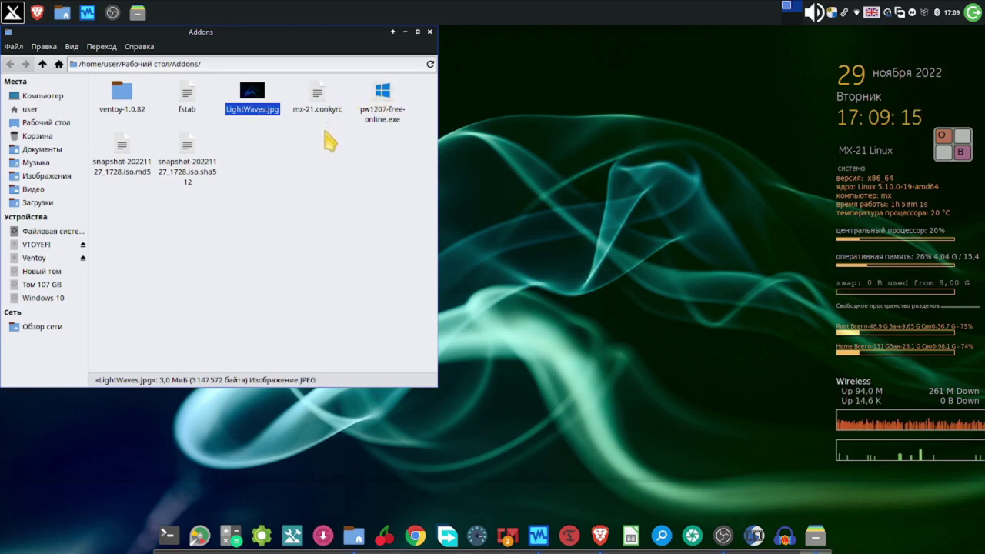
left_click(317, 96)
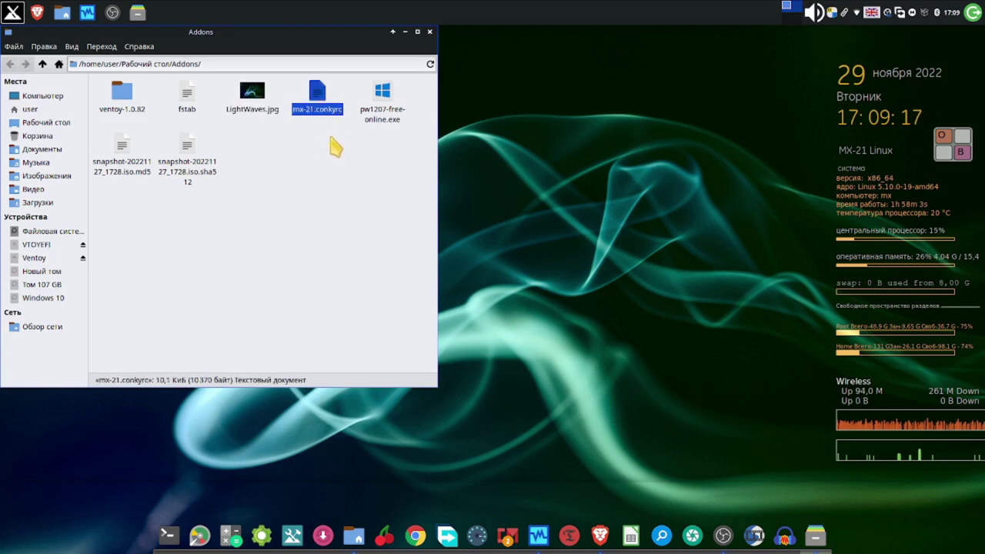
right_click(317, 98)
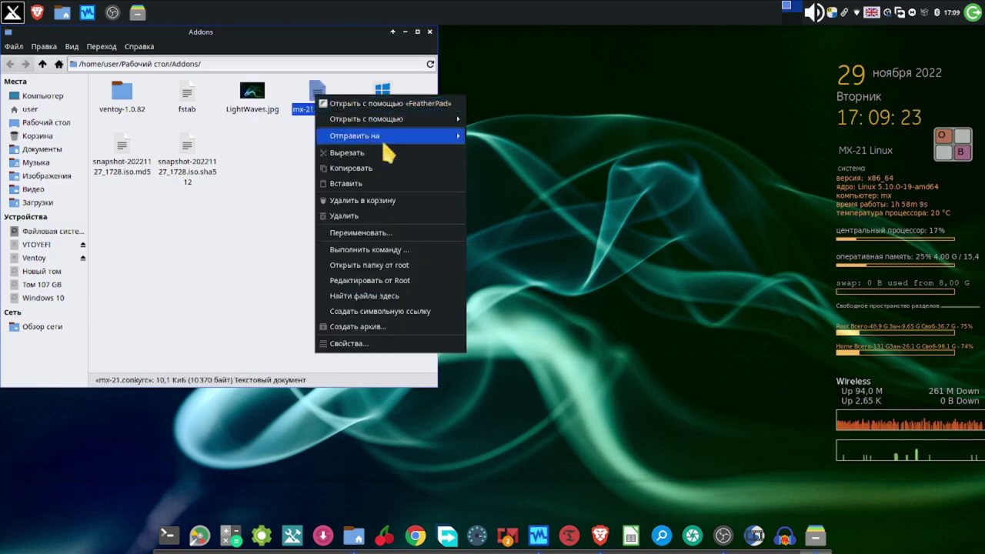
left_click(404, 170)
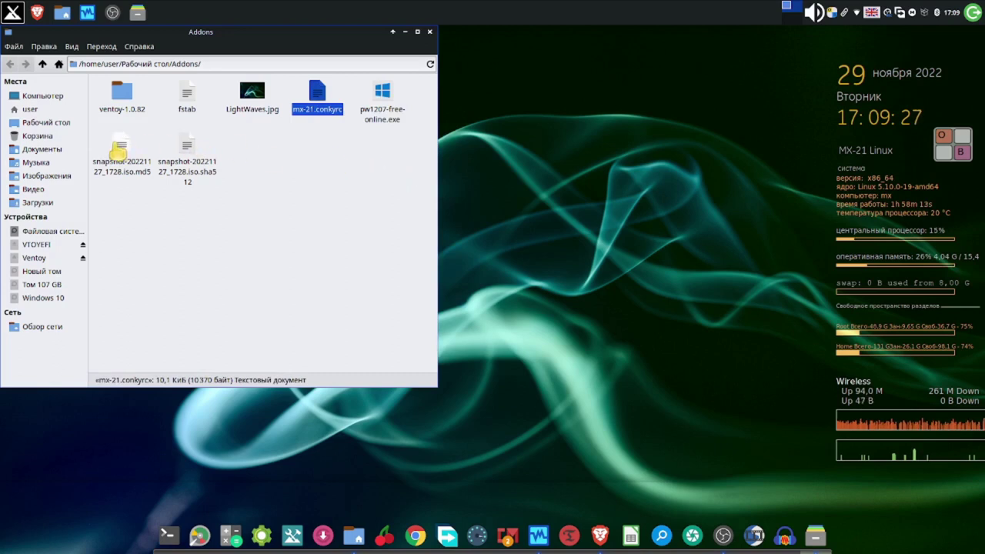
- Go to the Computer location, turn on the display of hidden files, and close the file manager window
left_click(46, 96)
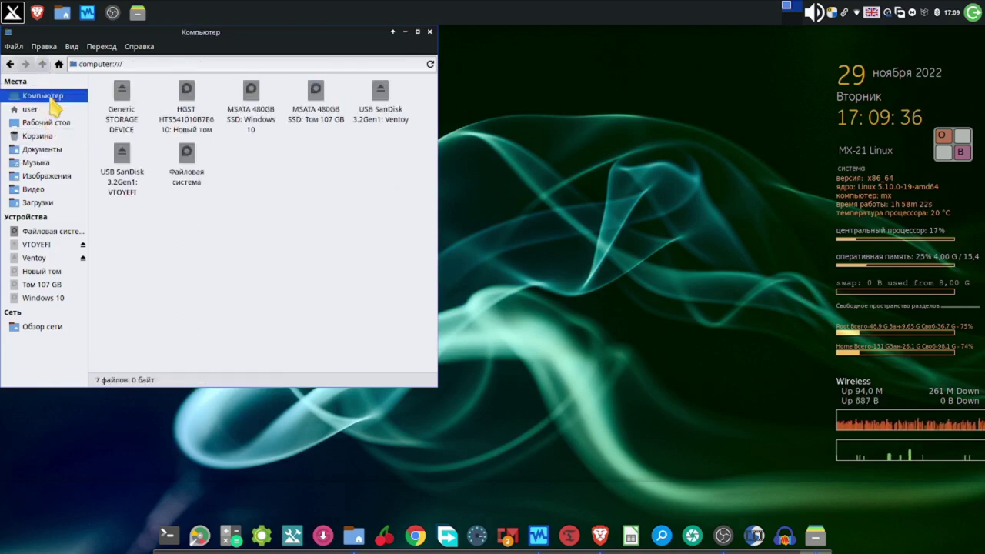
left_click(71, 47)
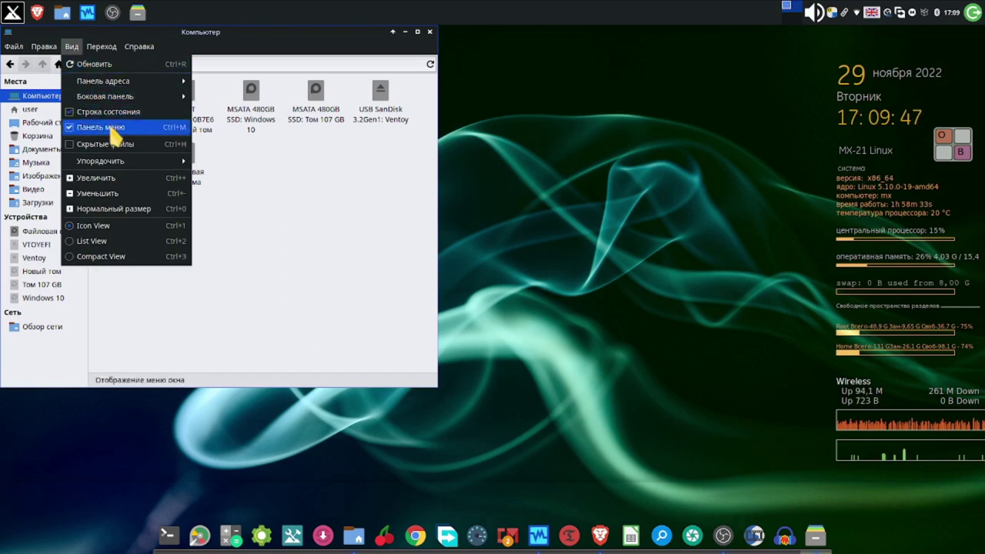
left_click(81, 148)
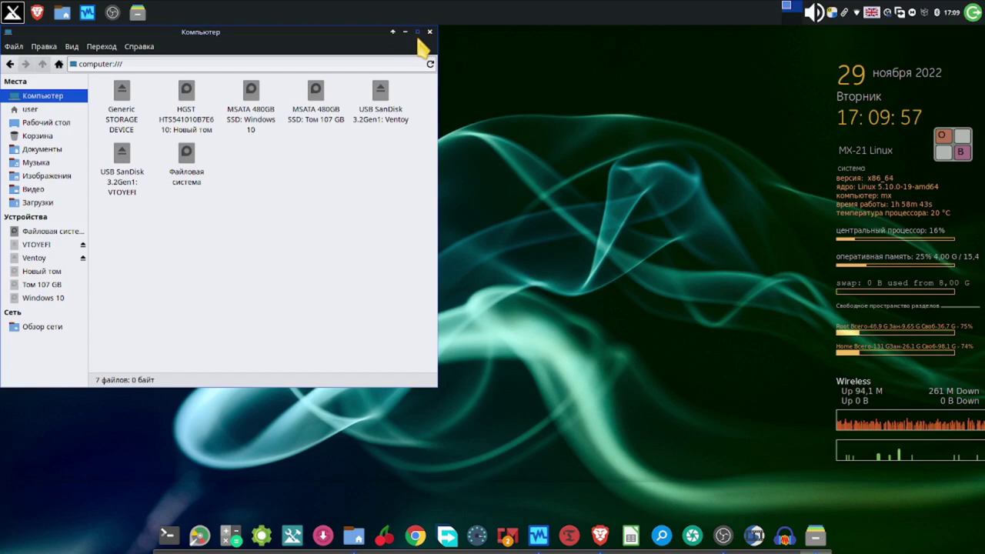
left_click(613, 117)
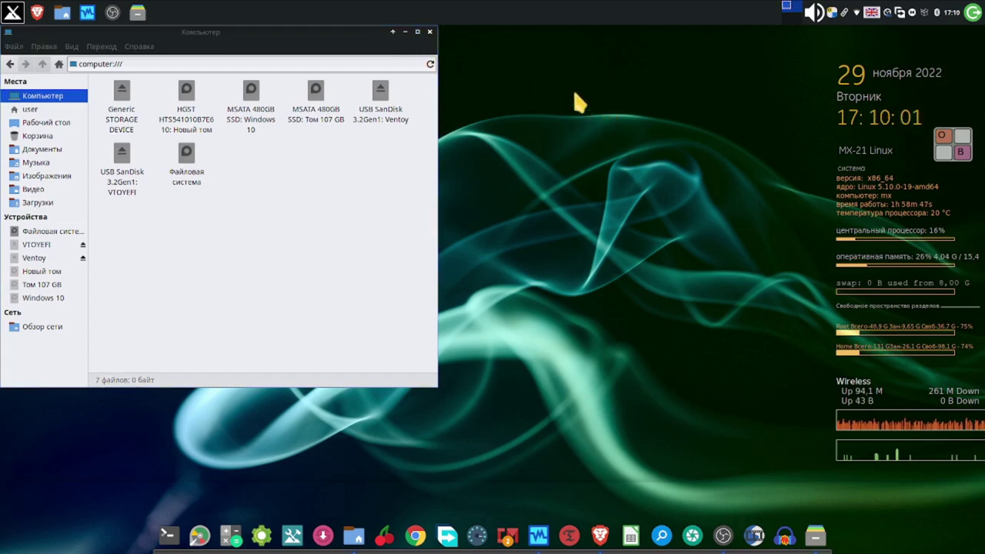
left_click(429, 32)
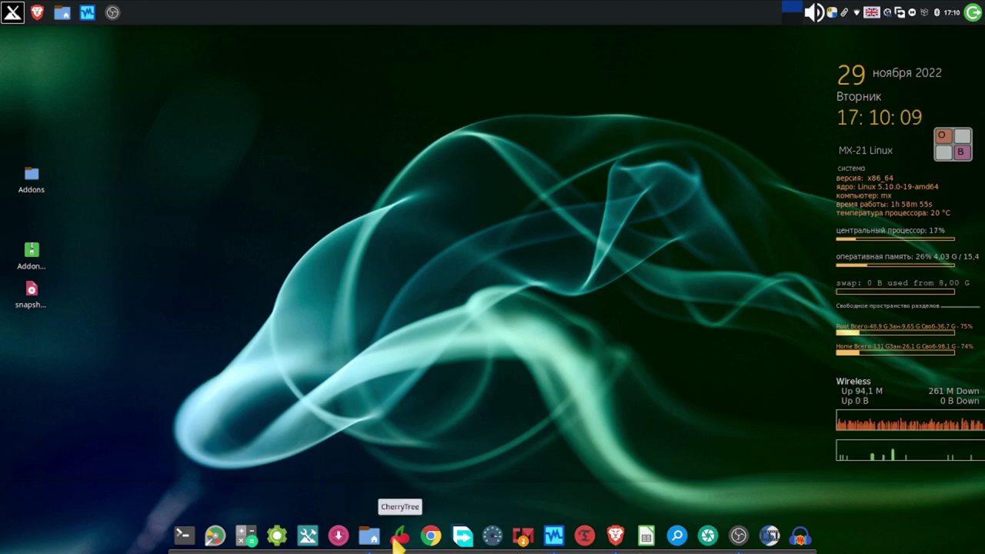
- Bring up the Видео file window, move it toward the middle of the desktop, and open the .conky folder in Home
left_click(370, 537)
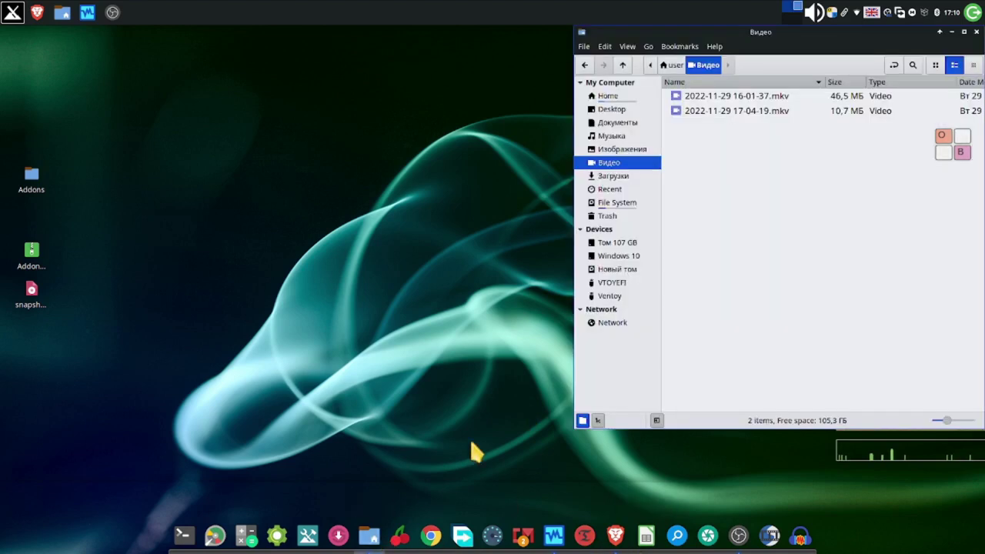
left_click_drag(681, 31, 359, 5)
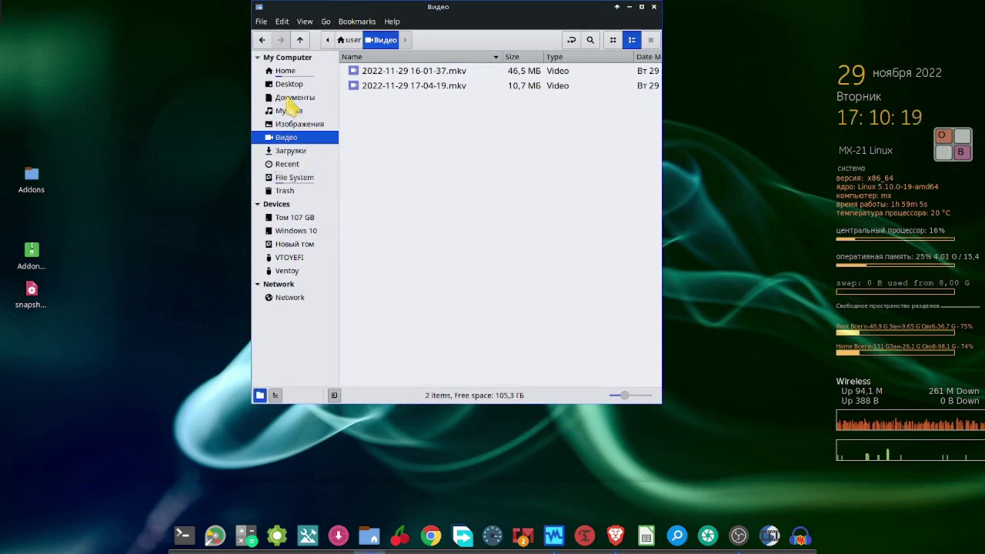
left_click(295, 72)
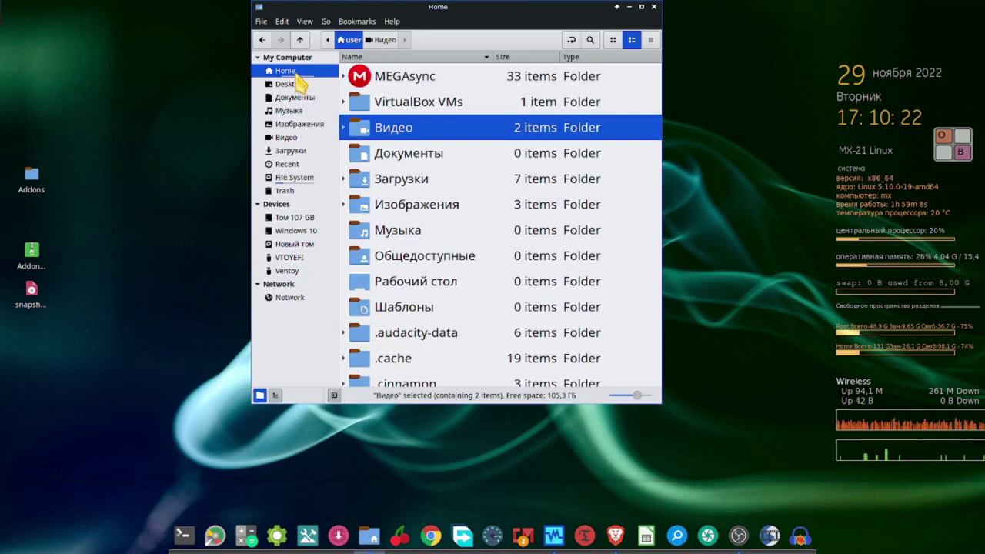
scroll(476, 283, "down", 1)
scroll(476, 283, "down", 3)
left_click(476, 283)
scroll(476, 283, "up", 1)
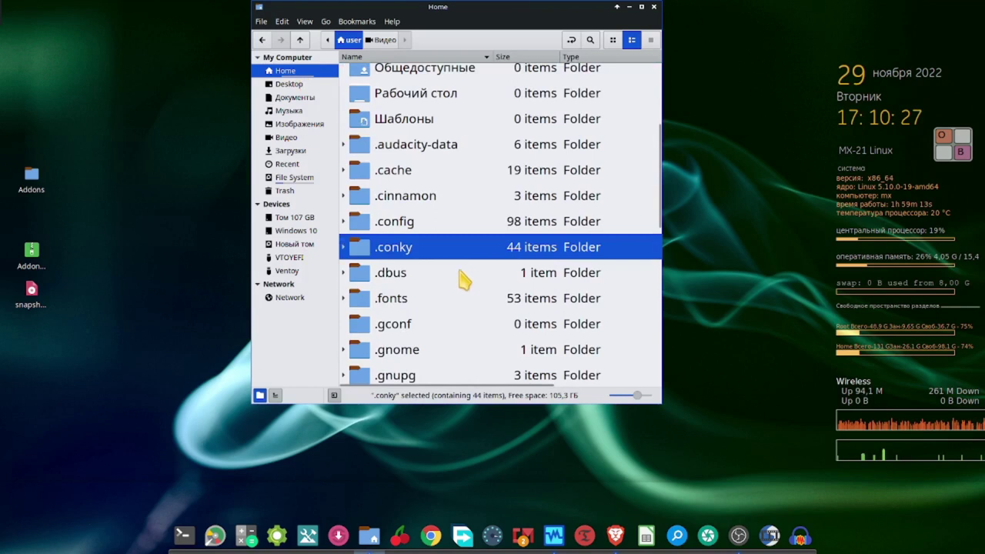
double_click(389, 250)
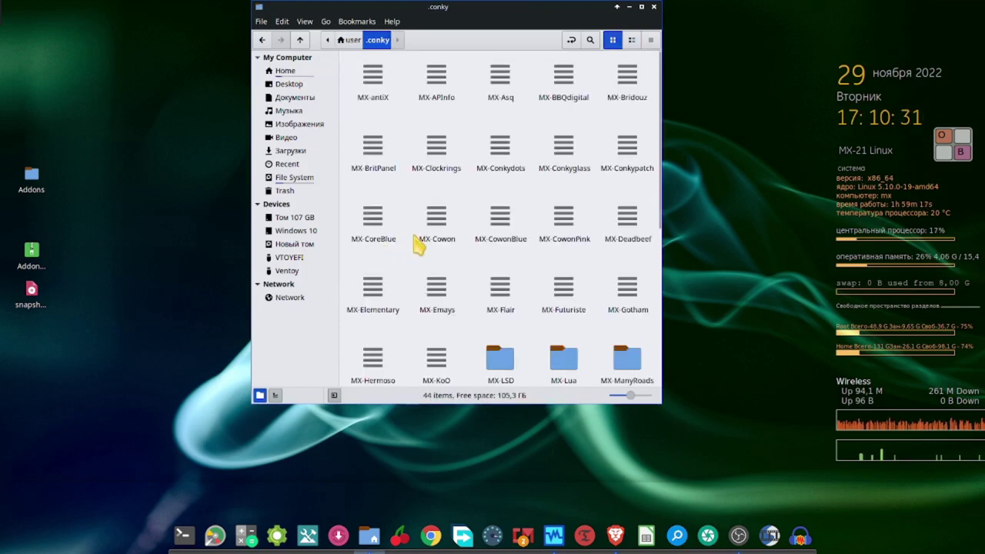
- Show the .conky folder as a list, select mx-21.conkyrc, and close the window
left_click(631, 41)
scroll(466, 331, "down", 6)
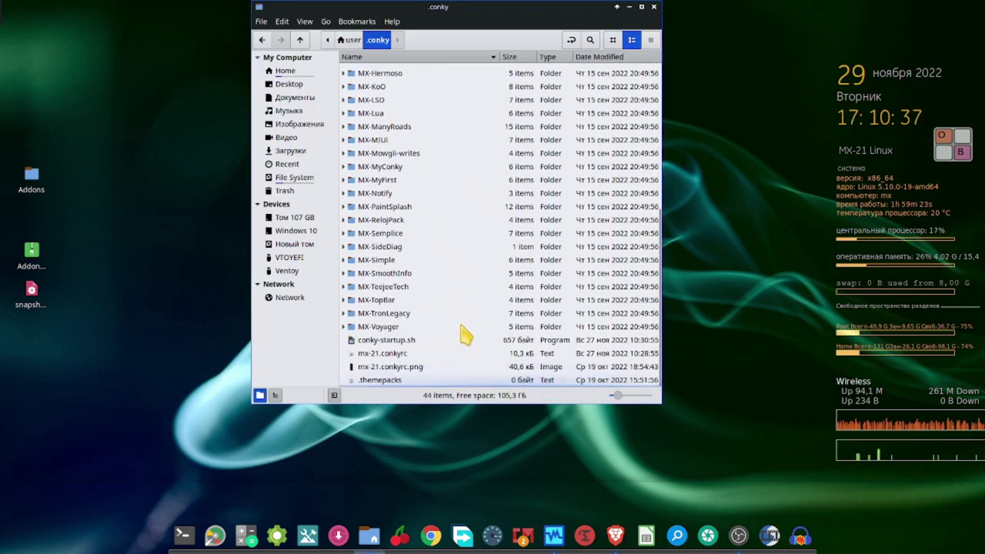
left_click(398, 355)
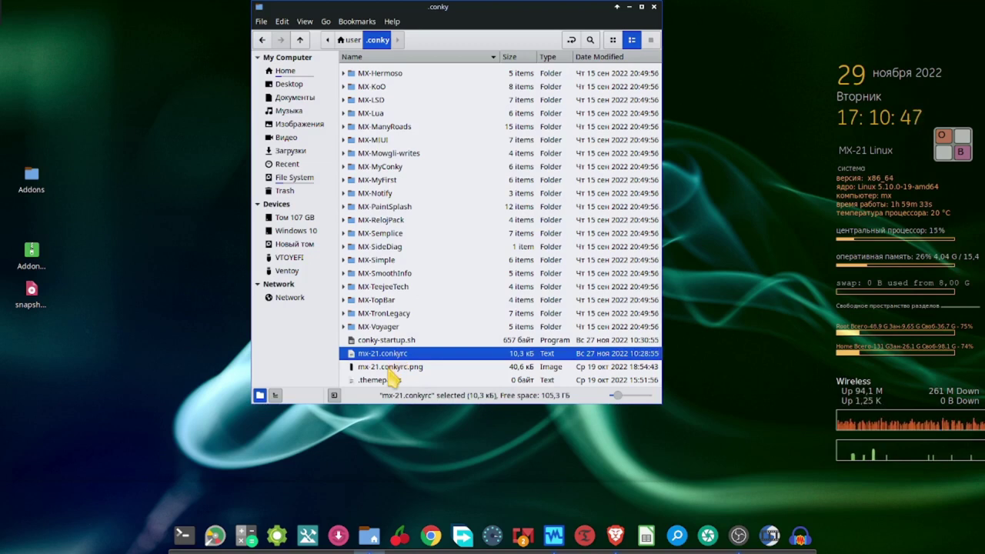
left_click(653, 7)
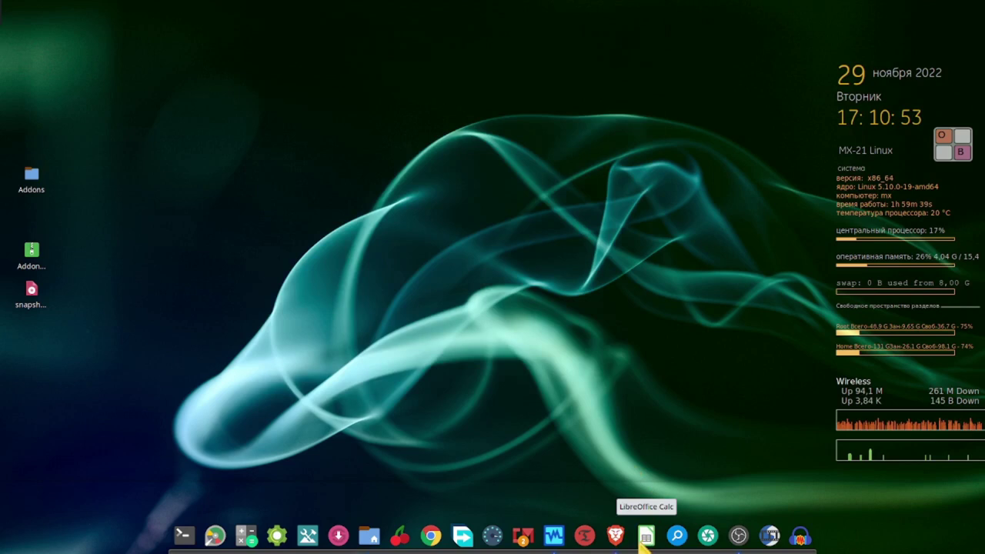
- Open Conky Manager, find the ~/.conky/mx-21.conkyrc entry in the widget list, and close the manager
left_click(525, 537)
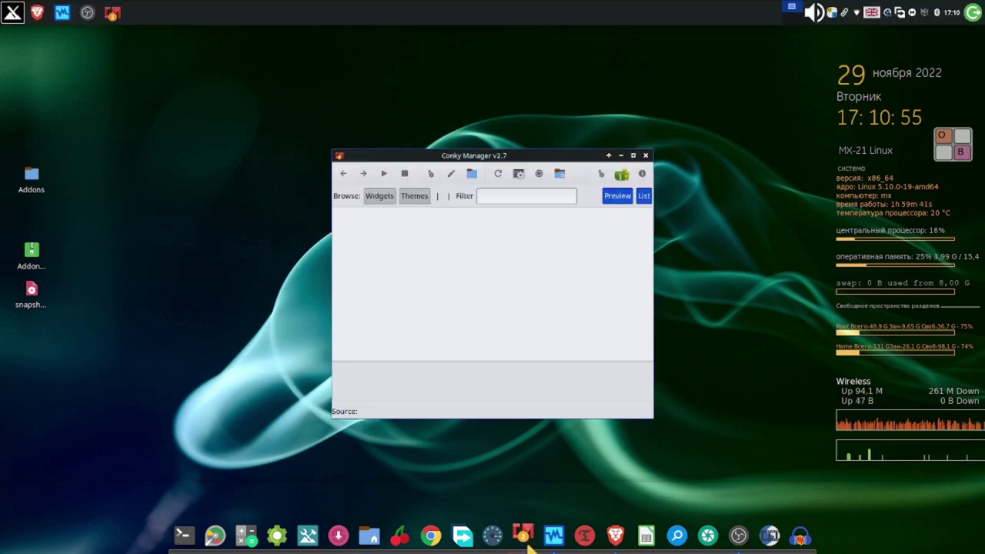
scroll(430, 271, "down", 3)
scroll(429, 271, "down", 6)
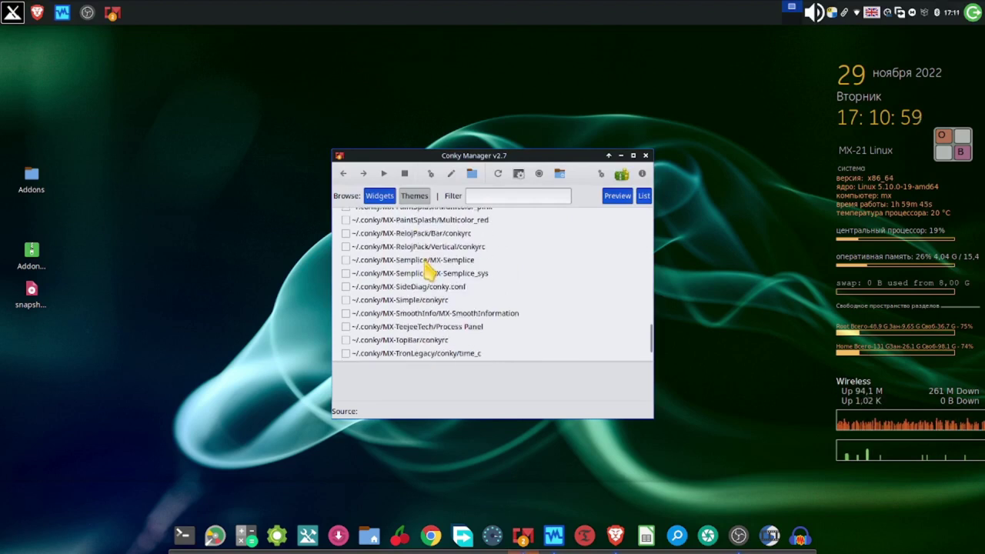
scroll(429, 265, "down", 1)
left_click(430, 262)
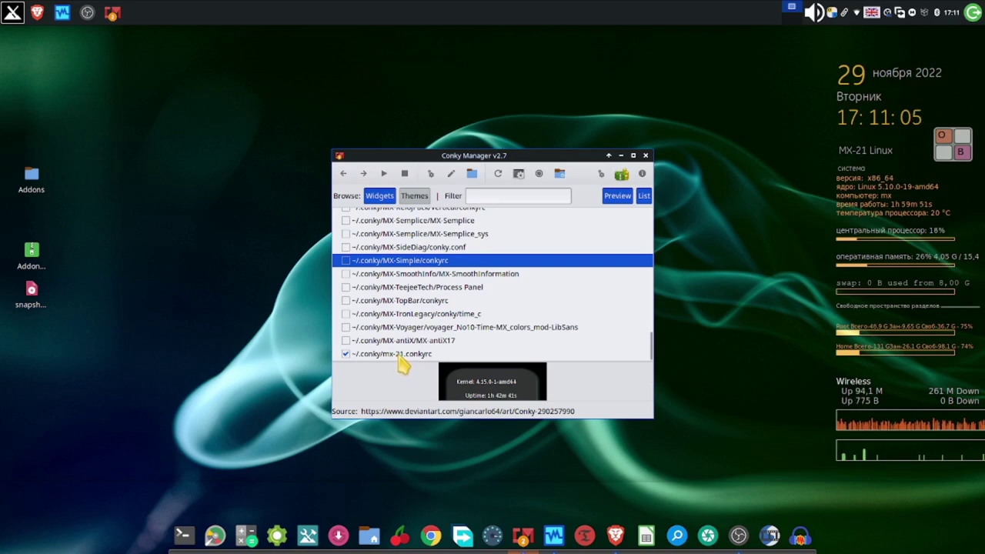
left_click(645, 157)
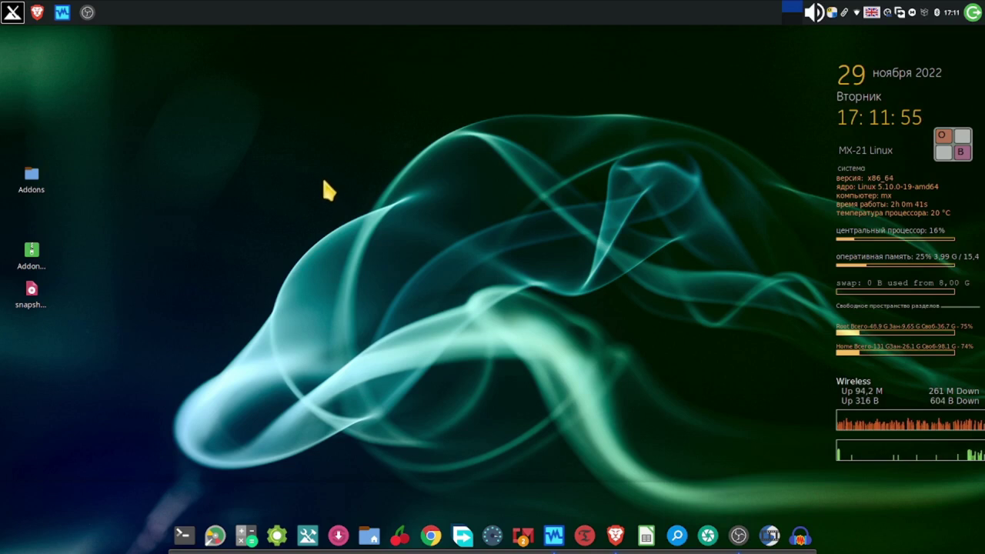
- Open the desktop settings to show the LightWaves.jpg background image, and close them
right_click(283, 137)
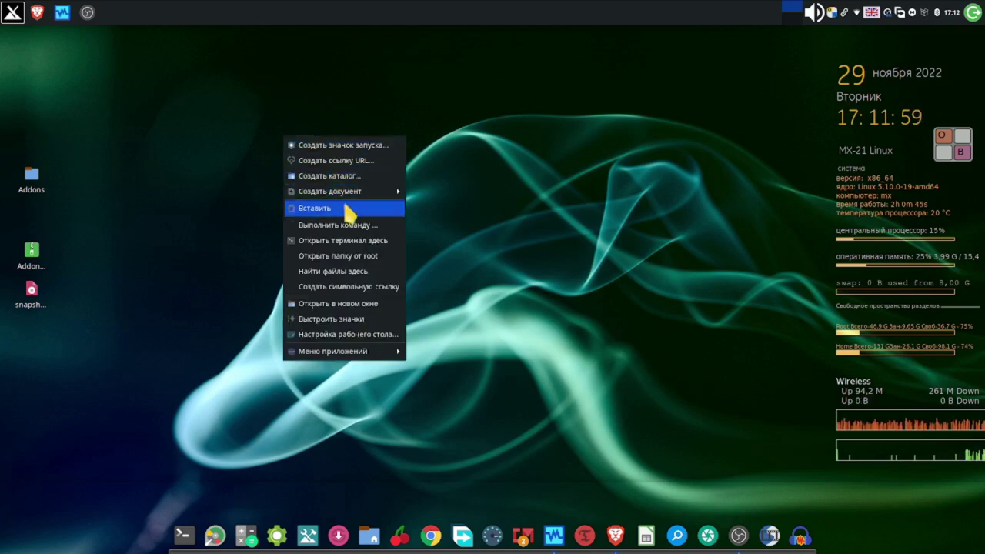
left_click(382, 335)
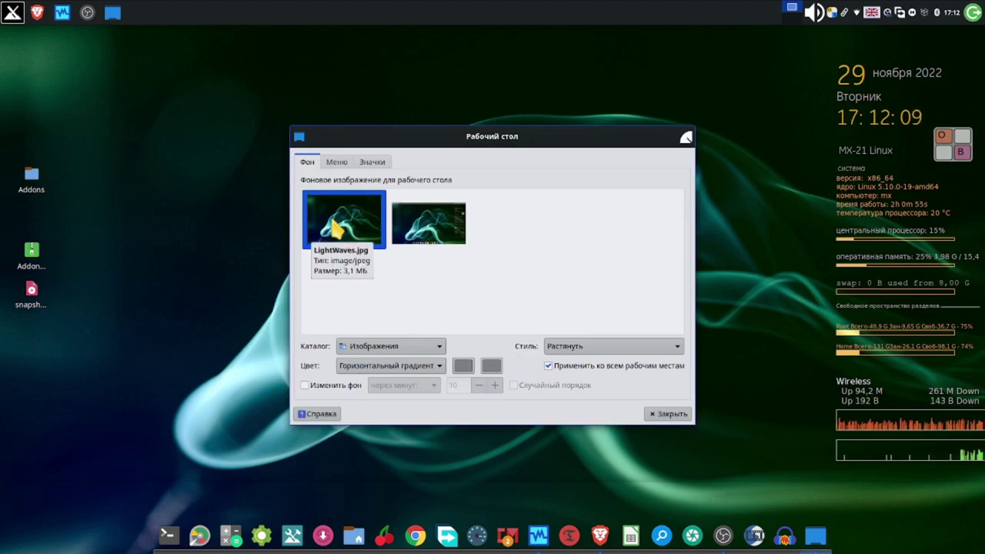
left_click(688, 141)
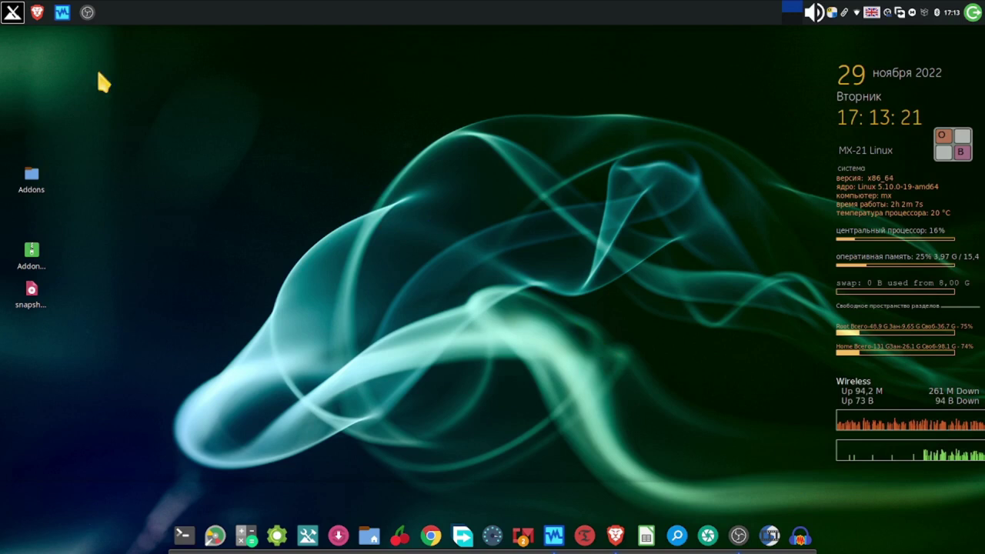
- Bring up the VirtualBox manager to show the mx virtual machine's details, and close it
left_click(61, 12)
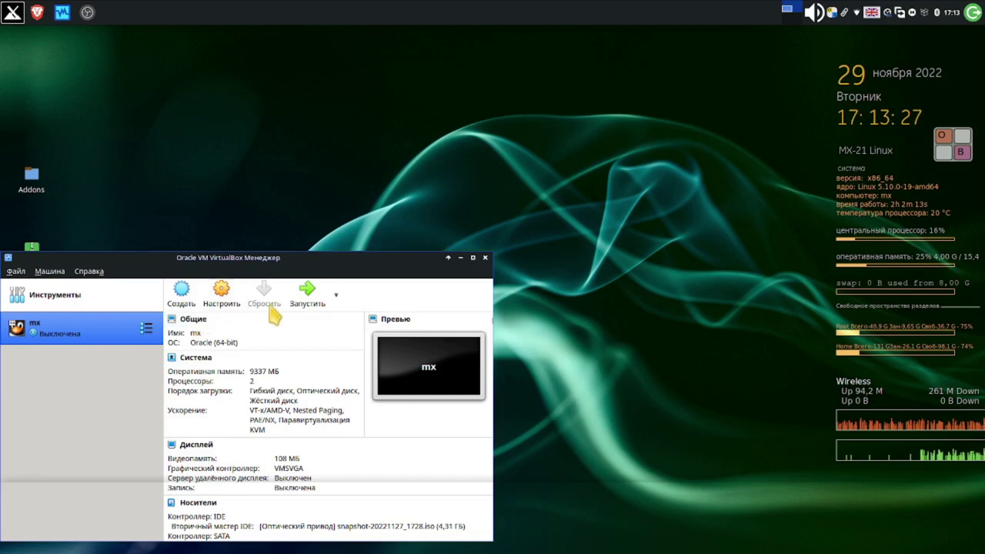
left_click(485, 258)
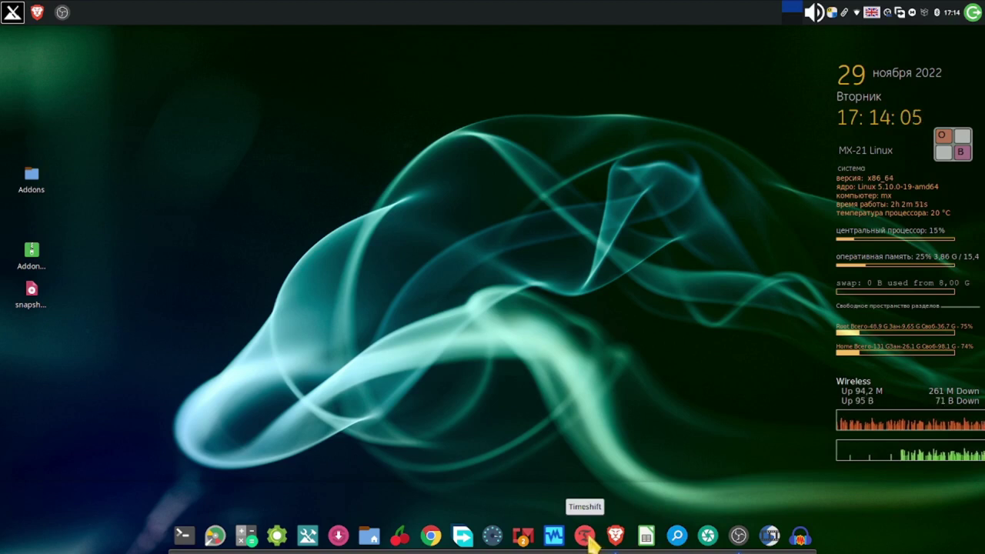
- Open the home folder in the file manager, enter .conky, and locate mx-21.conkyrc among its files
left_click(370, 538)
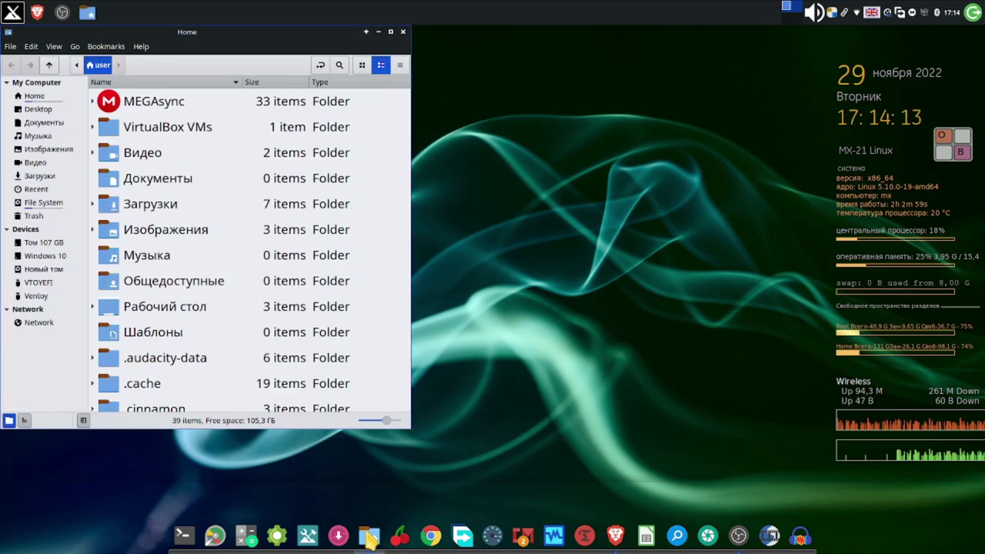
scroll(158, 306, "down", 1)
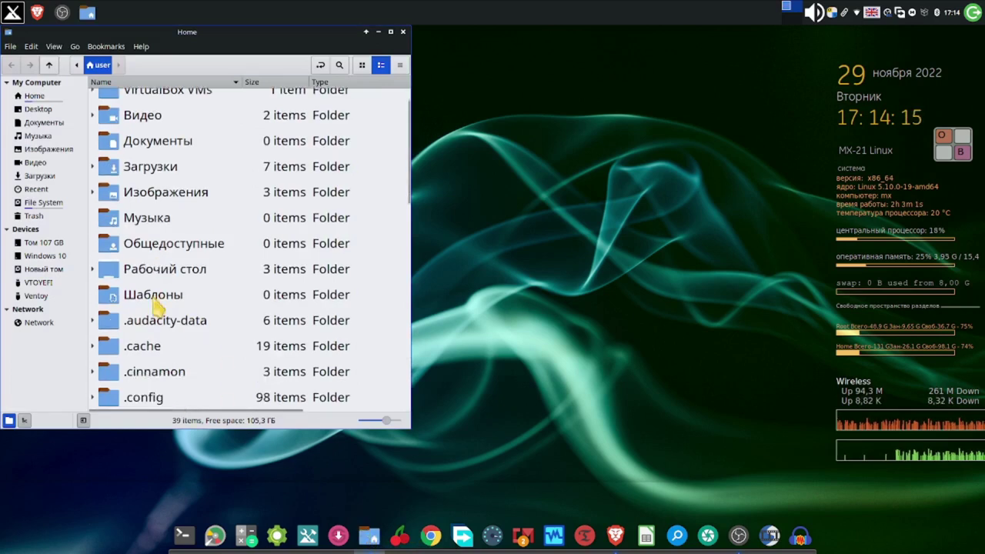
scroll(154, 306, "down", 3)
double_click(110, 316)
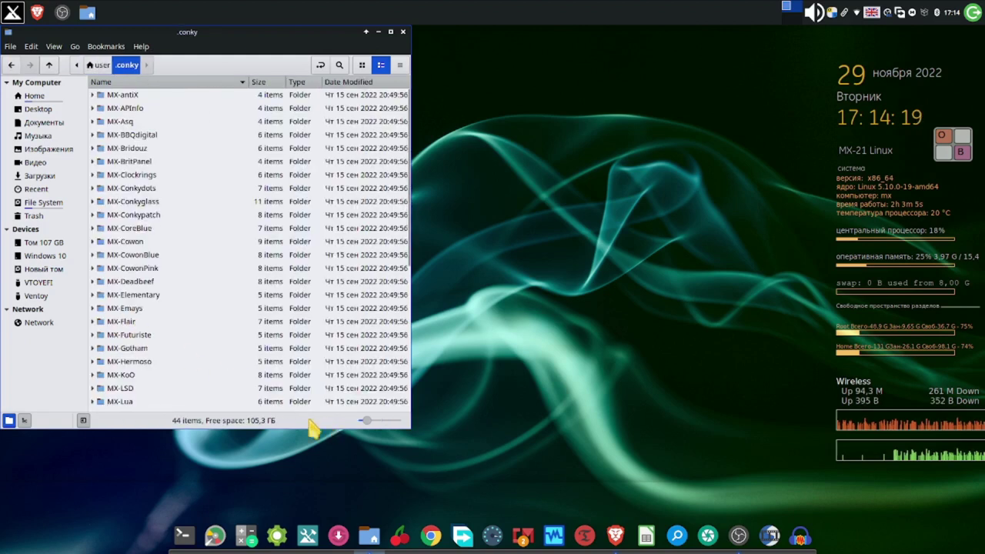
scroll(262, 401, "down", 3)
left_click(261, 399)
scroll(261, 403, "down", 3)
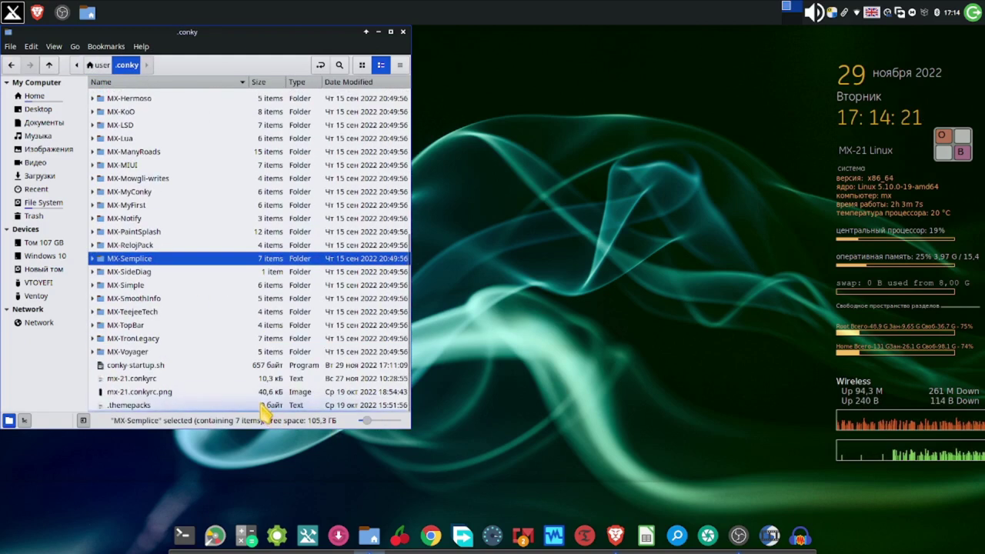
- Switch the .conky folder to icon view, show where Paste is offered without using it, and close the window
left_click(362, 66)
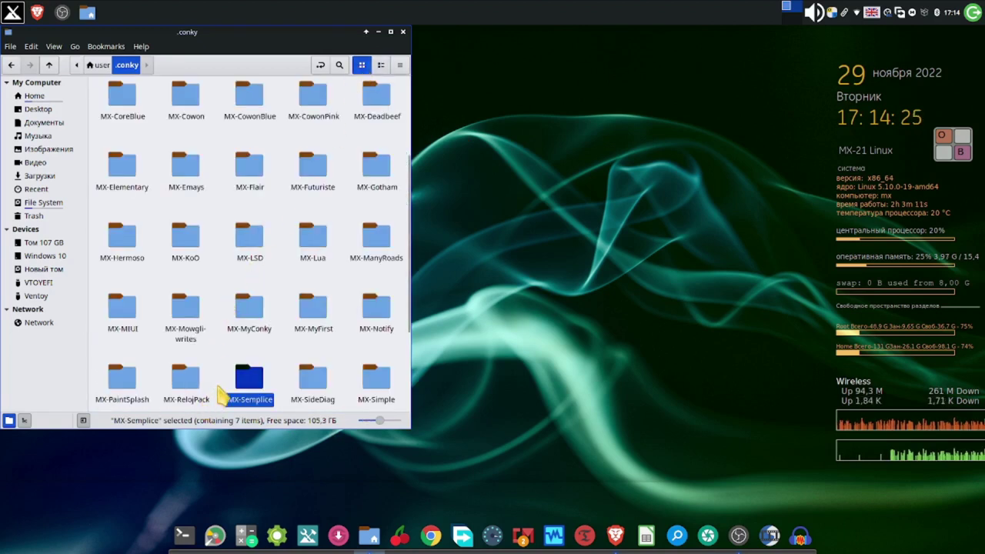
scroll(220, 388, "down", 3)
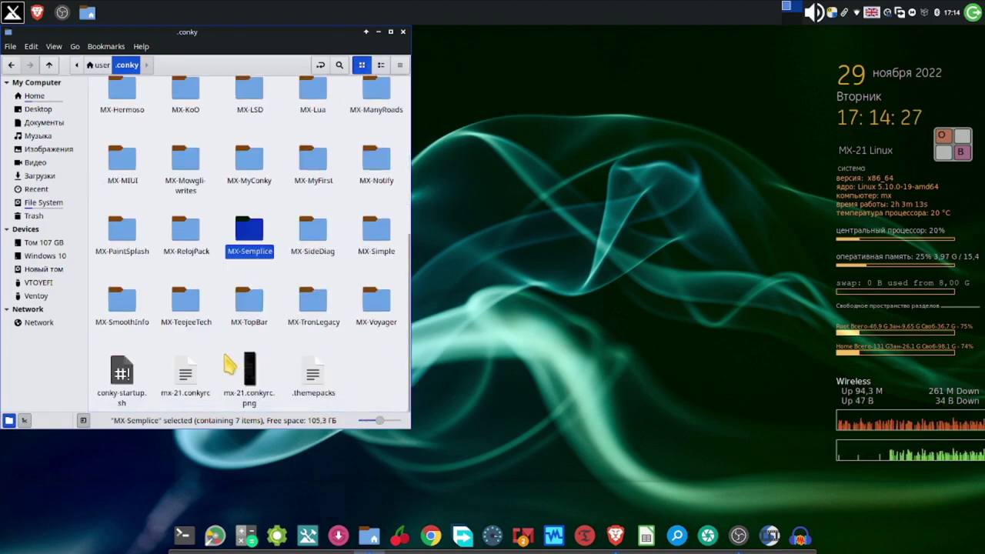
left_click(227, 363)
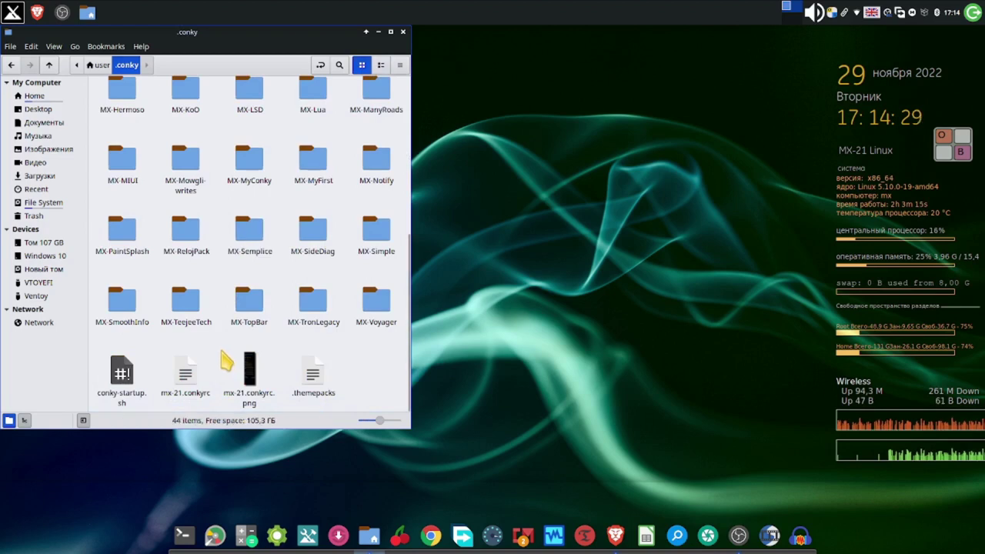
right_click(223, 352)
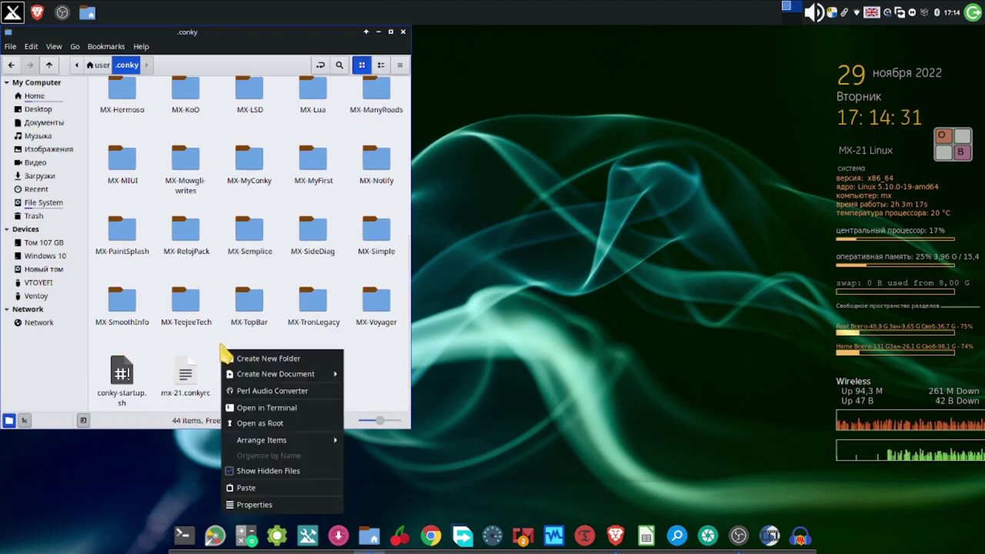
left_click(646, 322)
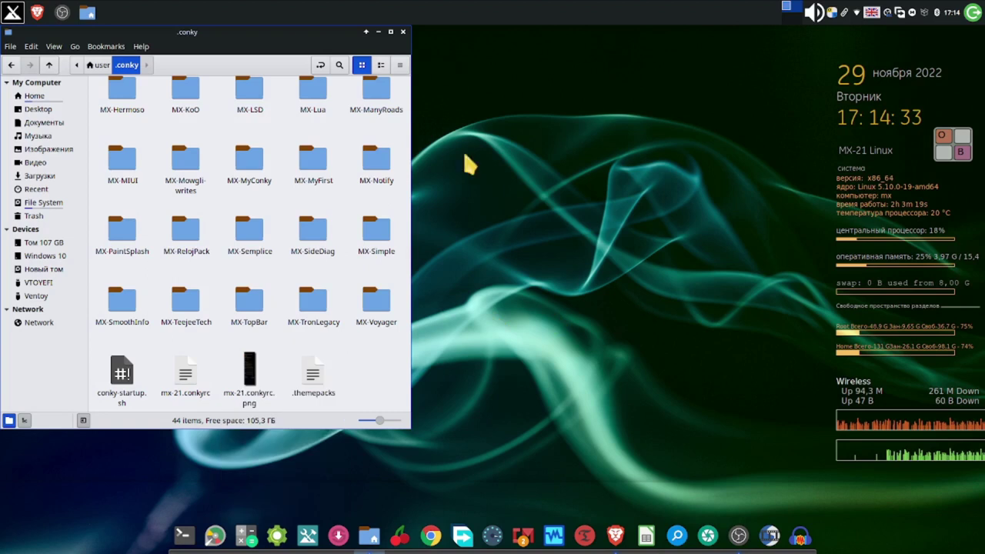
left_click(403, 32)
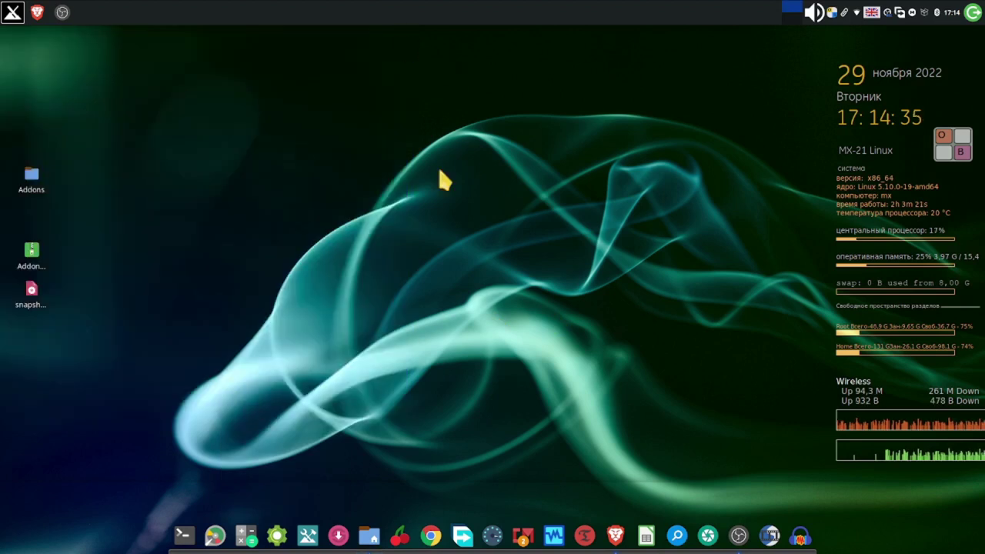